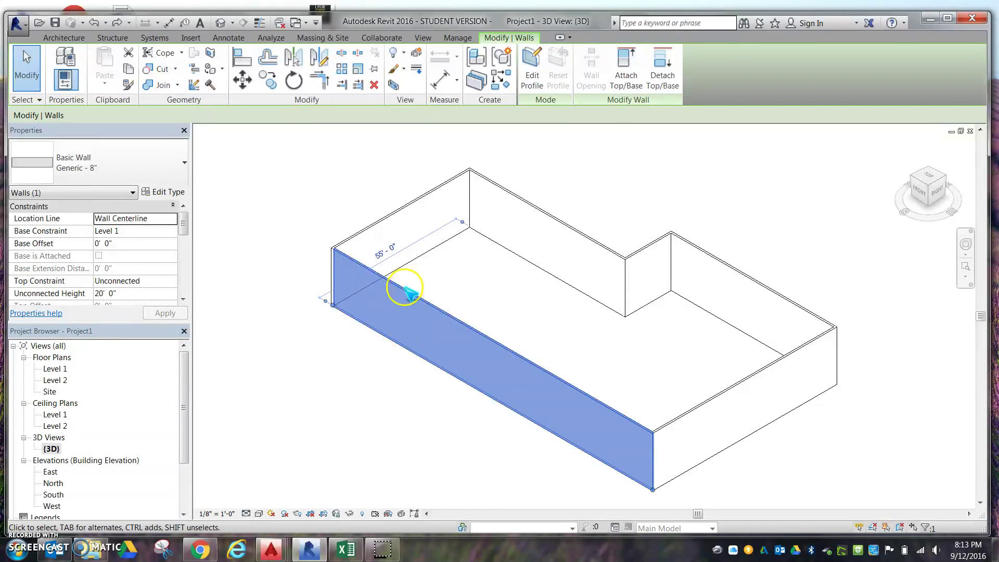
- Change the long front wall from Generic - 8" to Exterior - Brick on Mtl. Stud
click(340, 380)
click(430, 304)
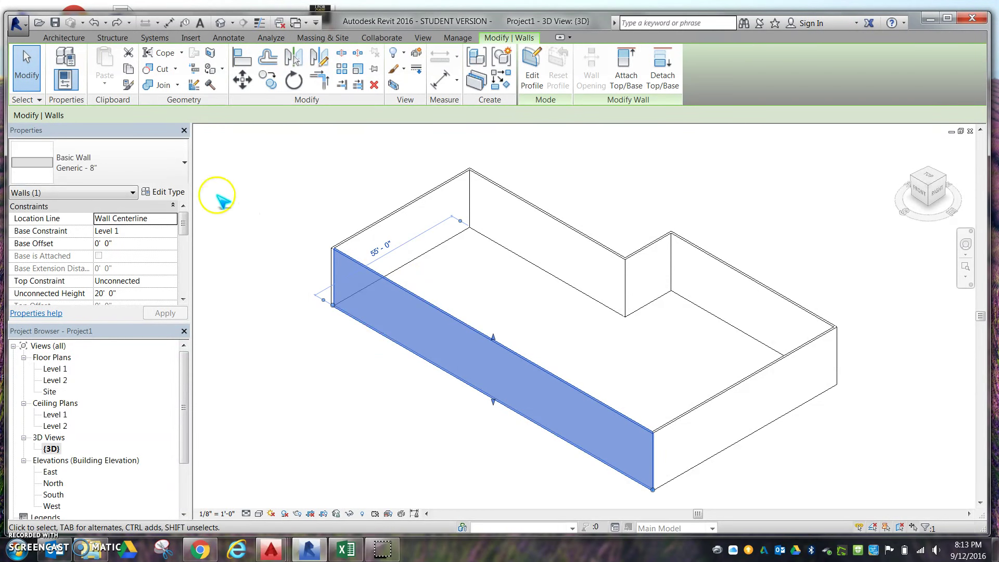
click(156, 166)
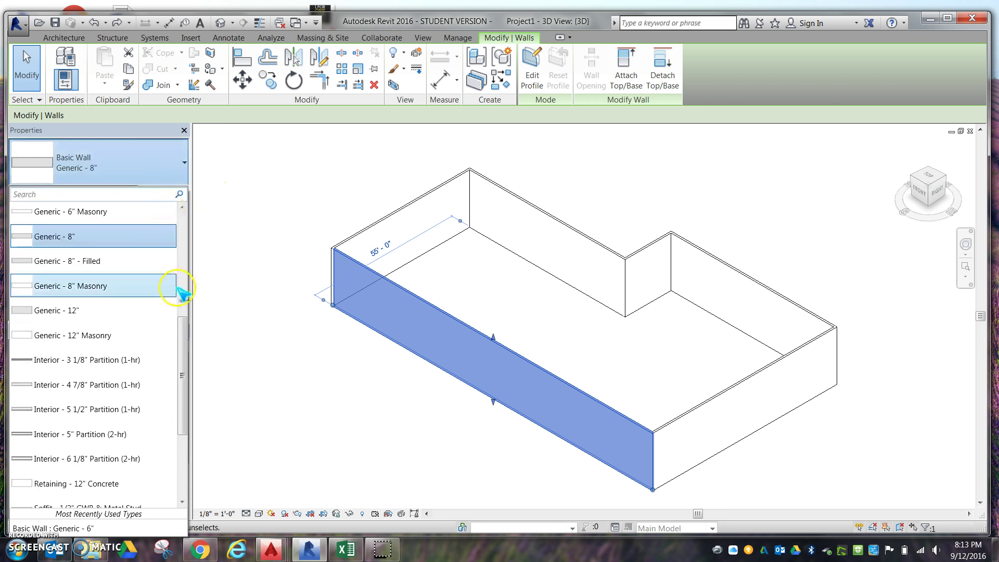
drag(182, 350, 182, 228)
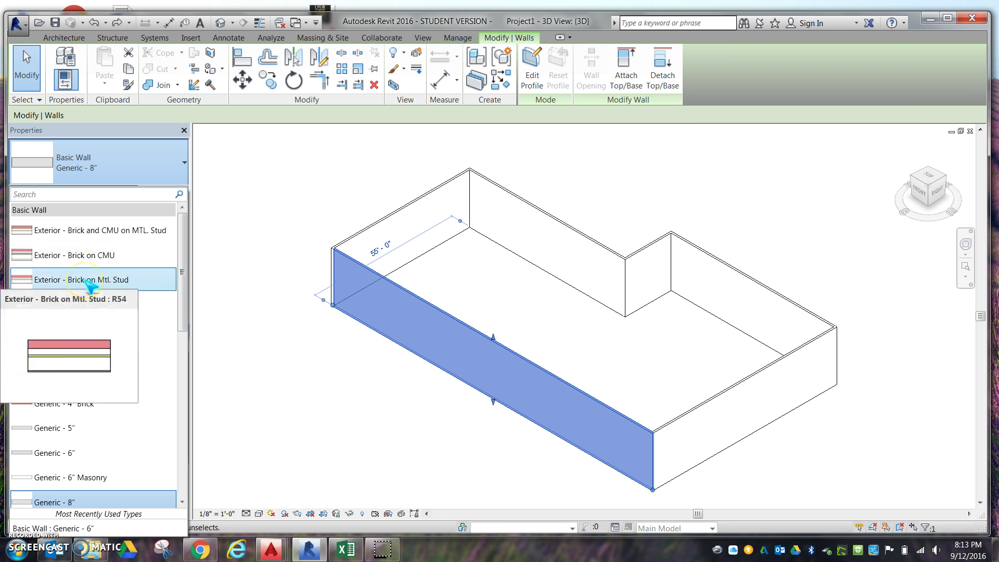
click(86, 281)
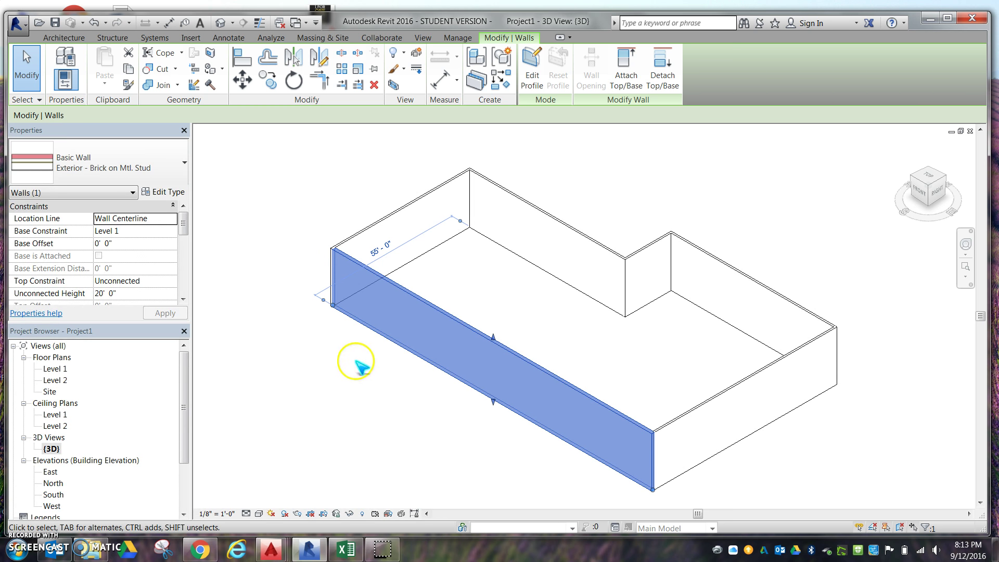
click(272, 368)
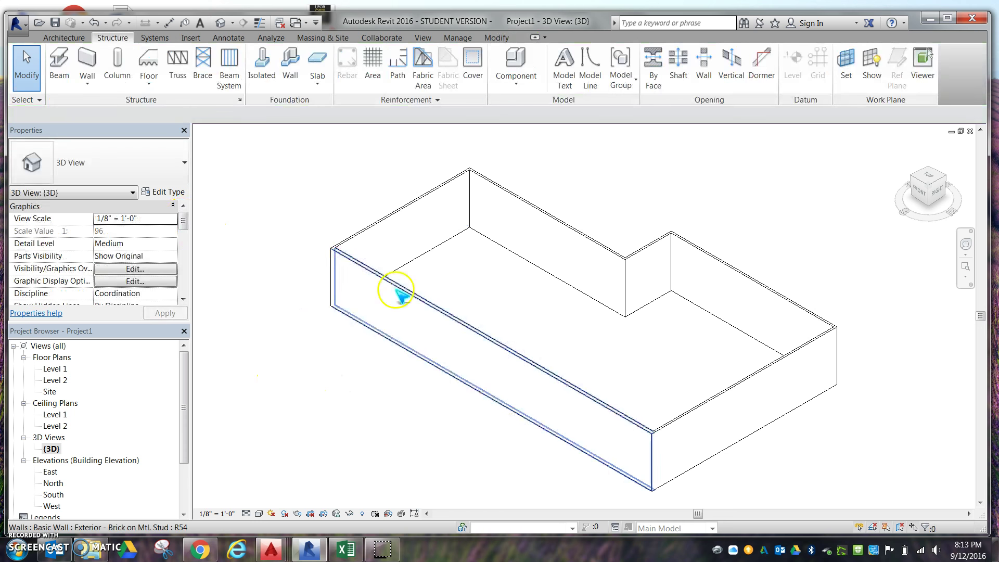
- Duplicate the front wall's brick type as a new wall type named 'Outside Wall'
click(401, 296)
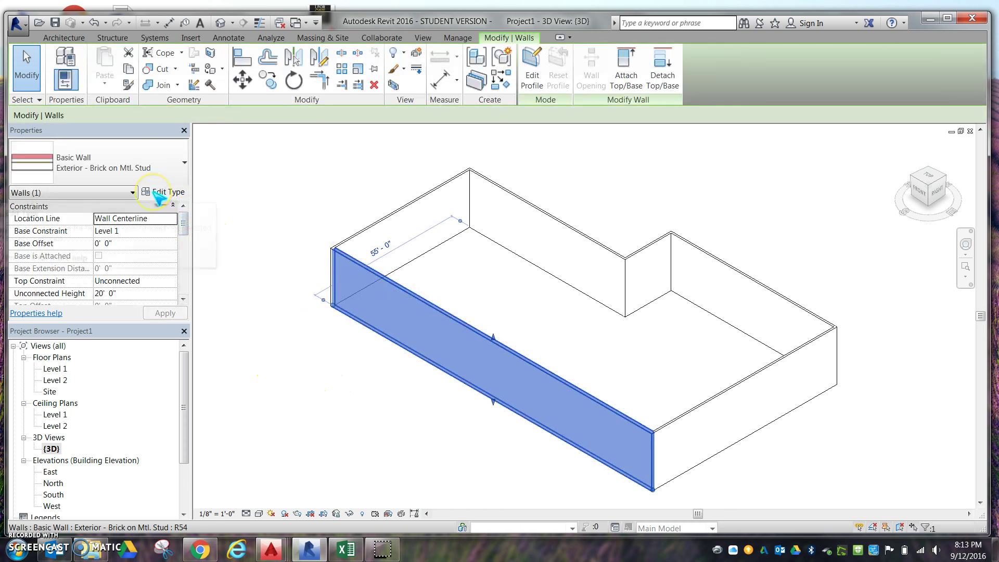
click(157, 193)
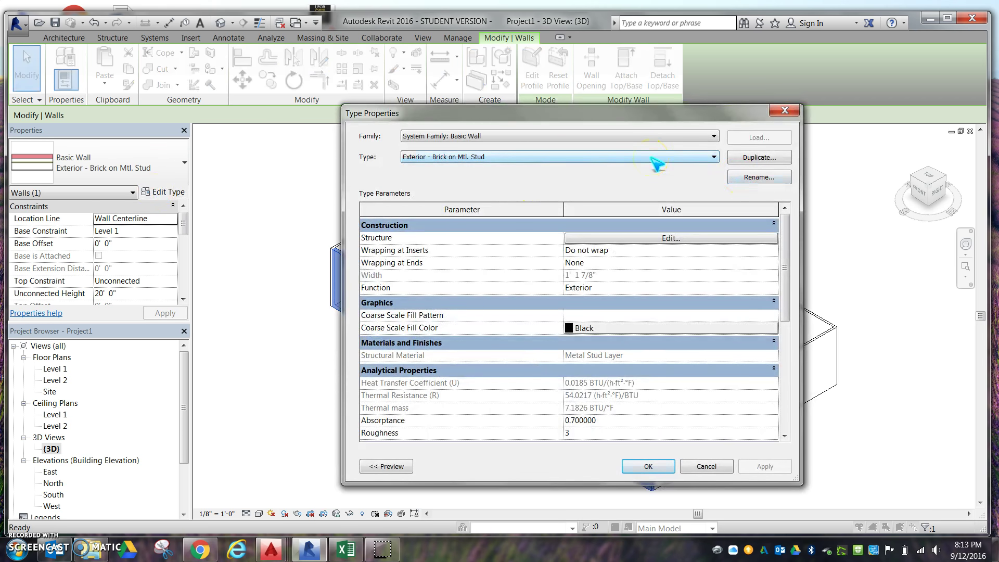
click(760, 159)
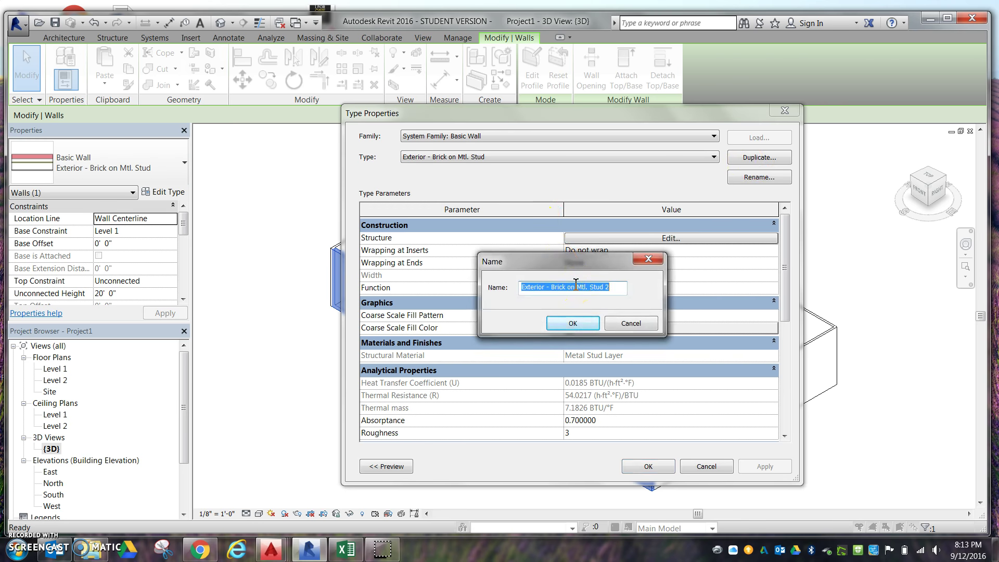
text(Outside Wall)
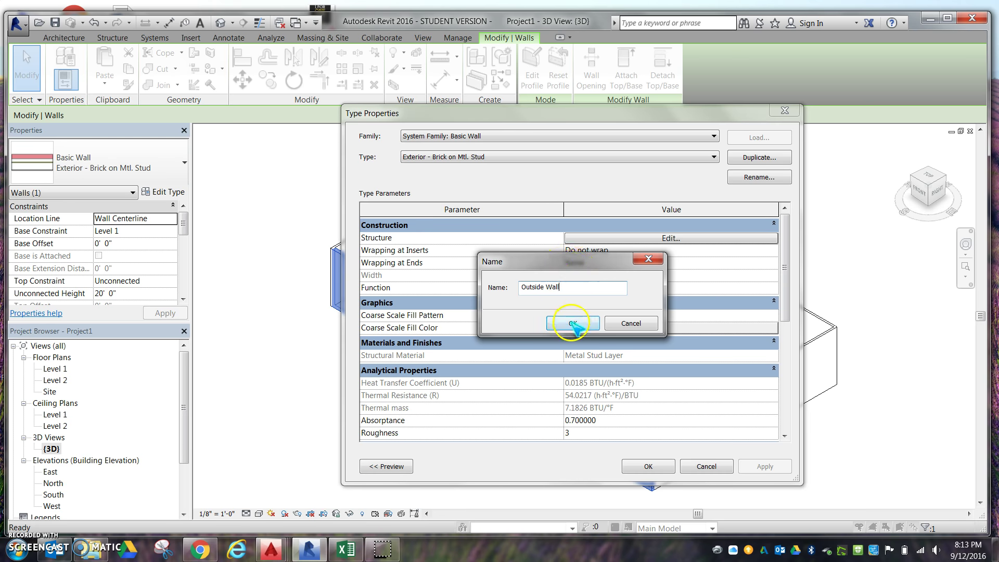
click(568, 324)
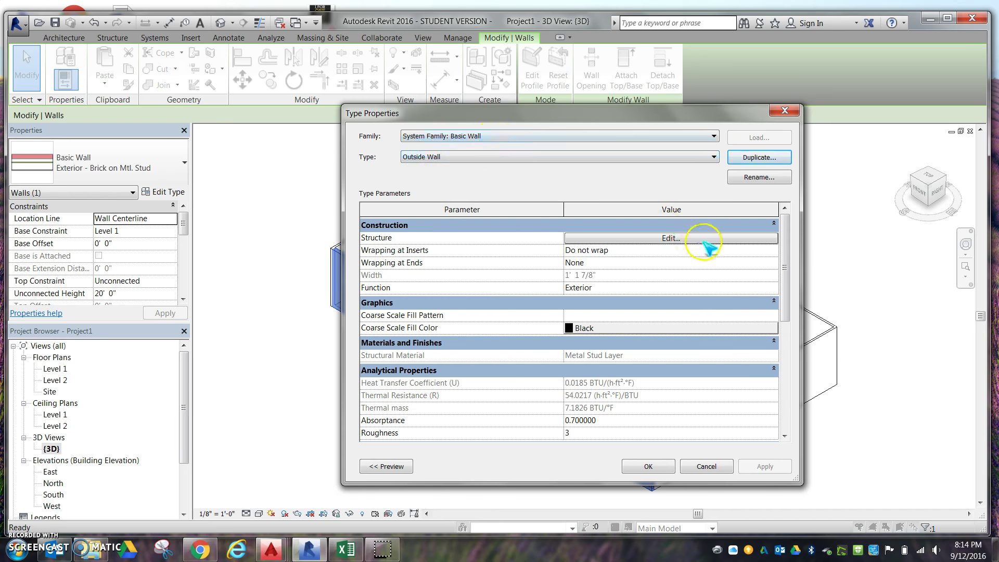
- Delete the Thermal/Air Layer and Air Infiltration Barrier membrane rows from the Outside Wall structure
click(641, 242)
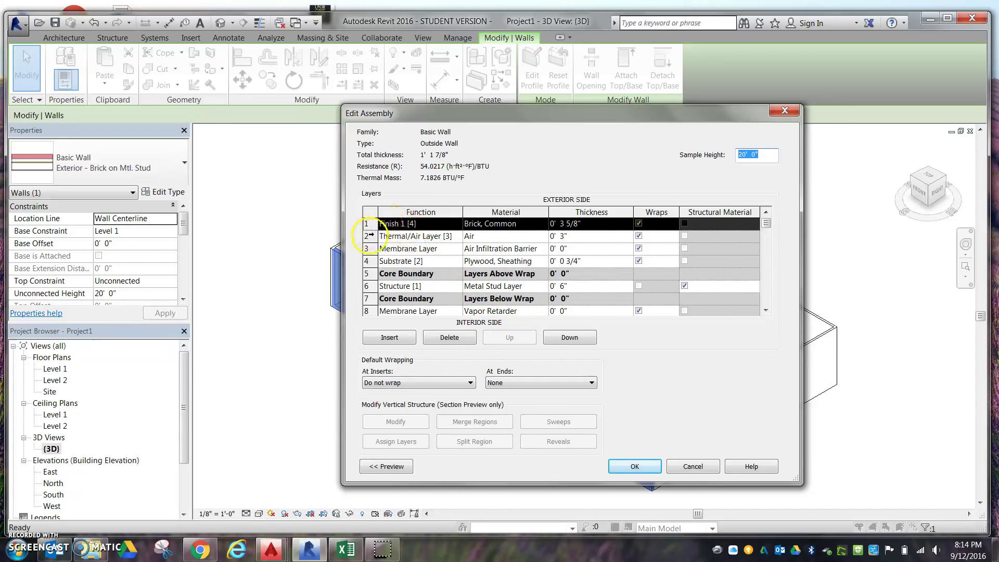
click(368, 236)
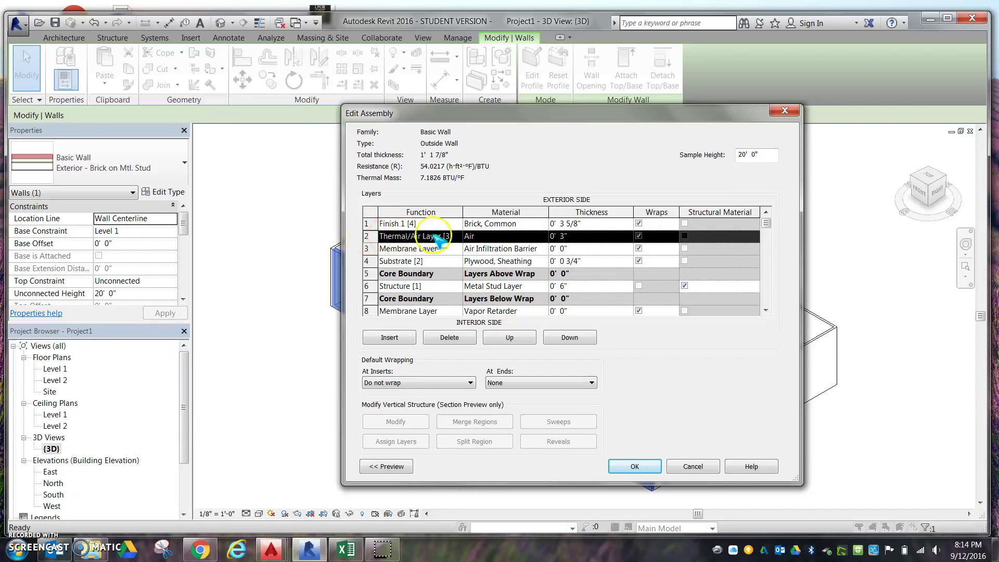
click(450, 338)
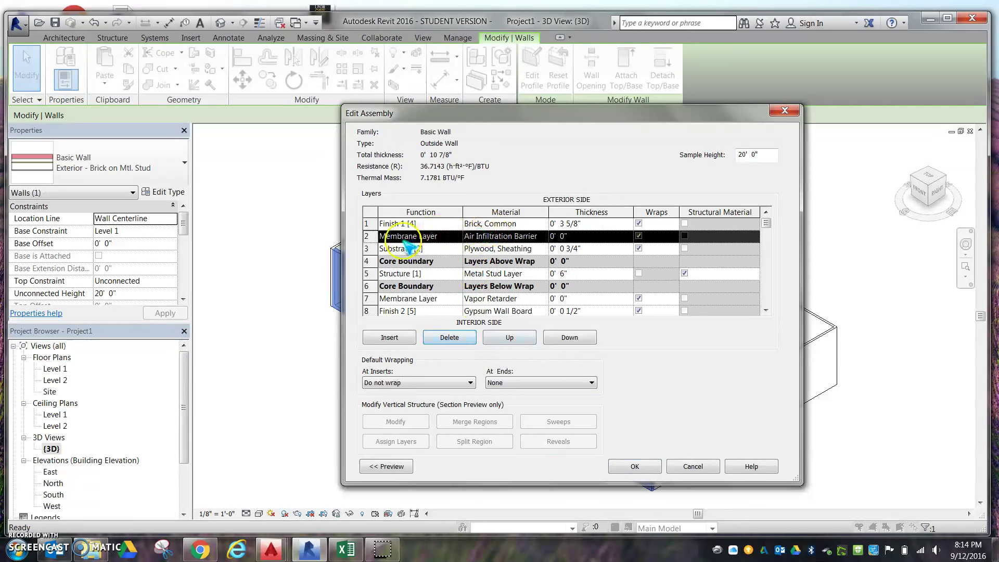
click(451, 339)
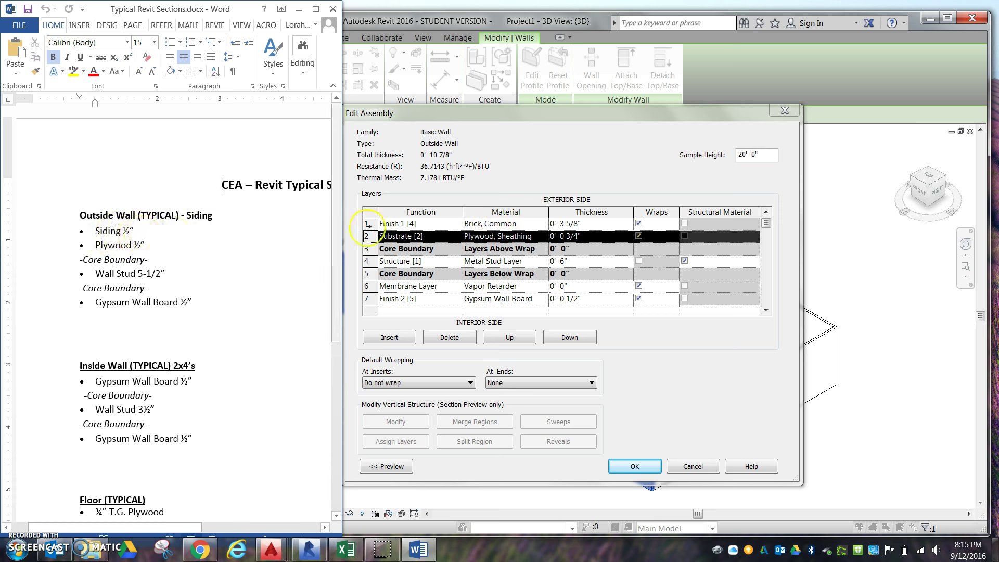
- Go back from the Word layer notes to Revit's first-layer Material cell
click(523, 224)
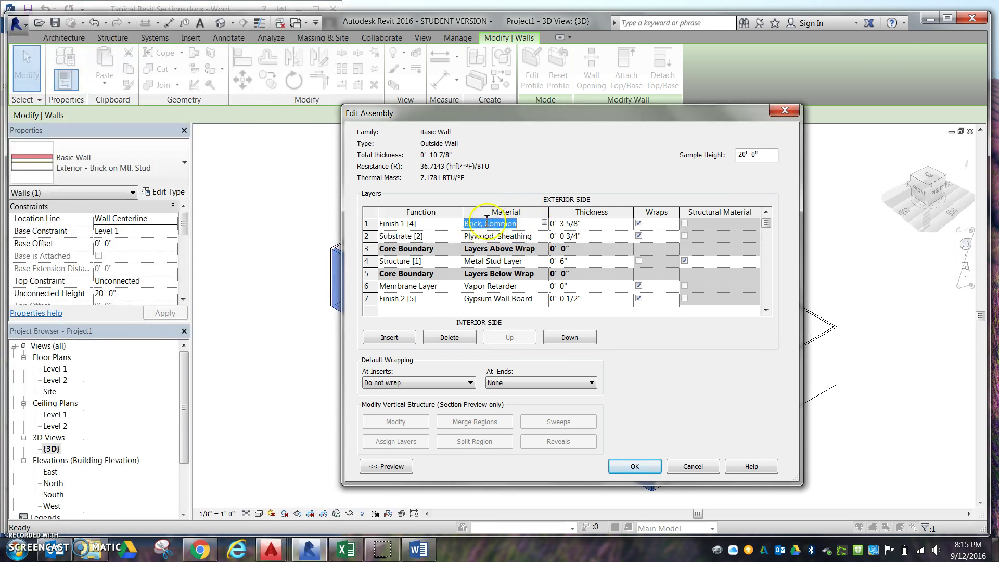
- Search the project materials for 'siding' and, finding none, bring up the new-material options
click(546, 224)
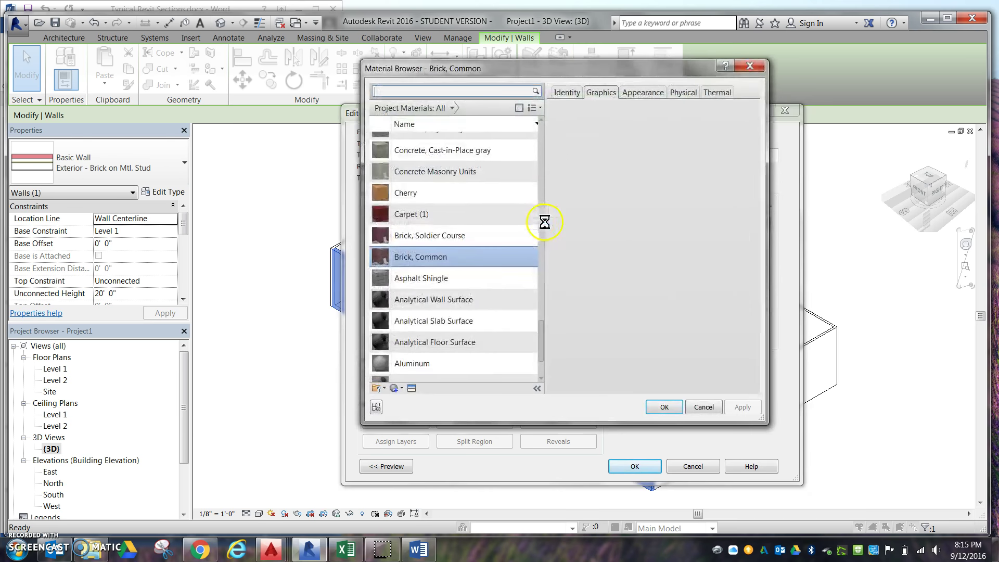
click(451, 89)
text(siding)
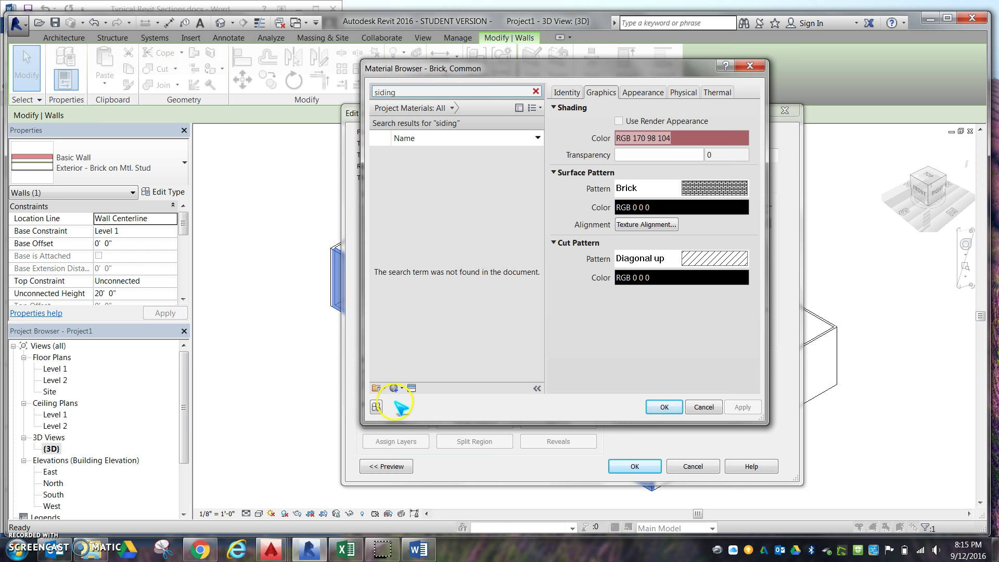
click(401, 389)
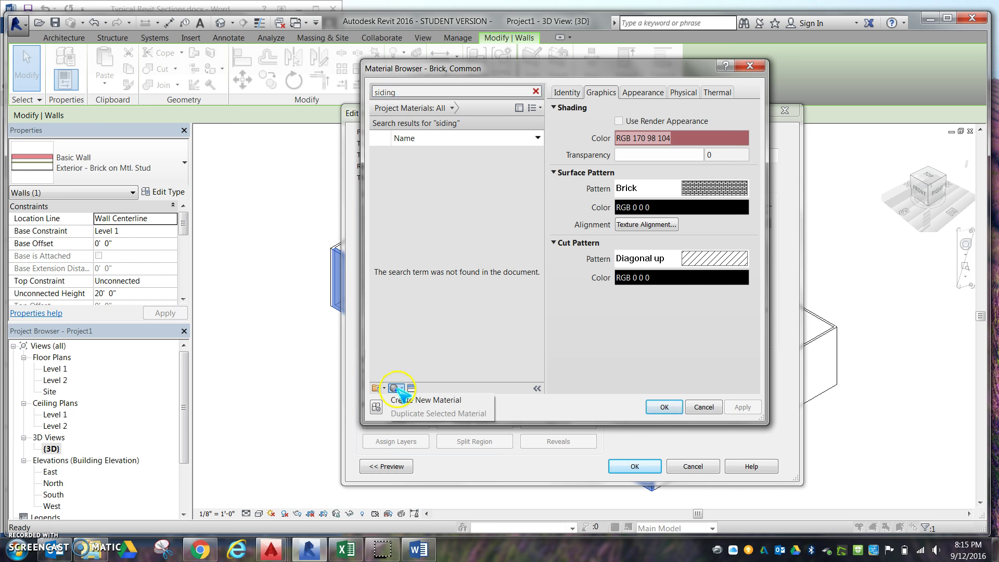
click(416, 400)
- Create a new material named 'Siding' with the description 'Siding'
click(567, 92)
double_click(670, 110)
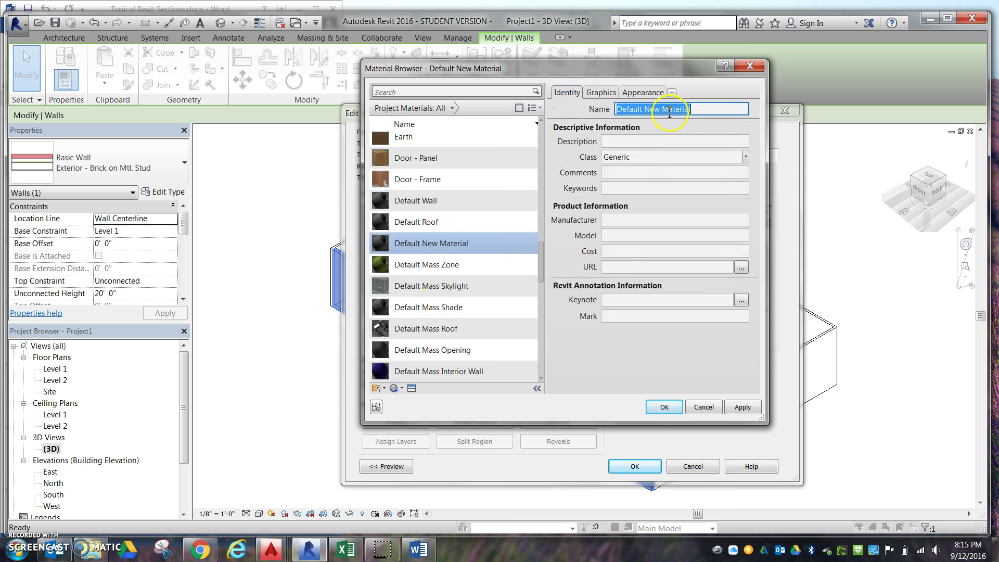
text(Siding)
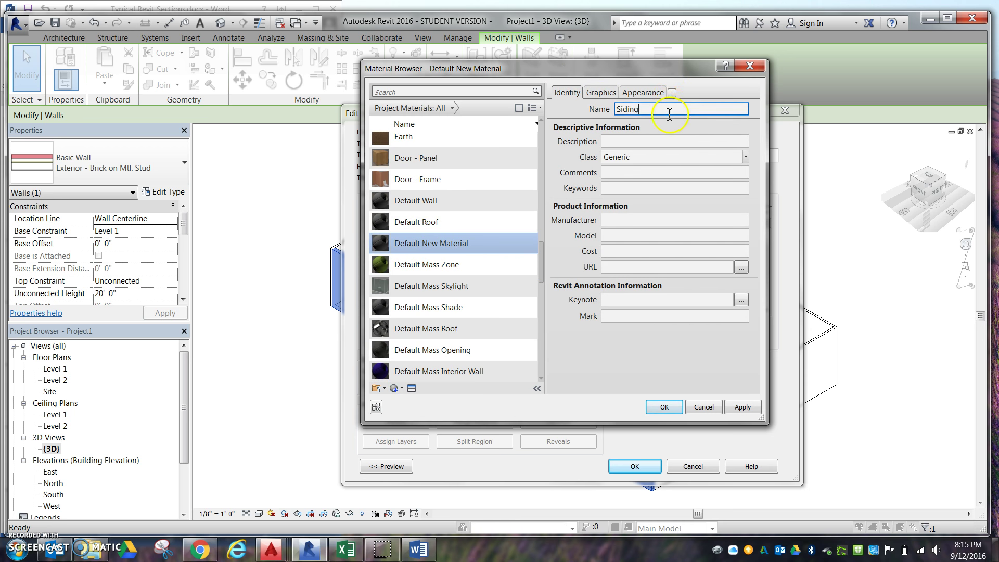
click(651, 142)
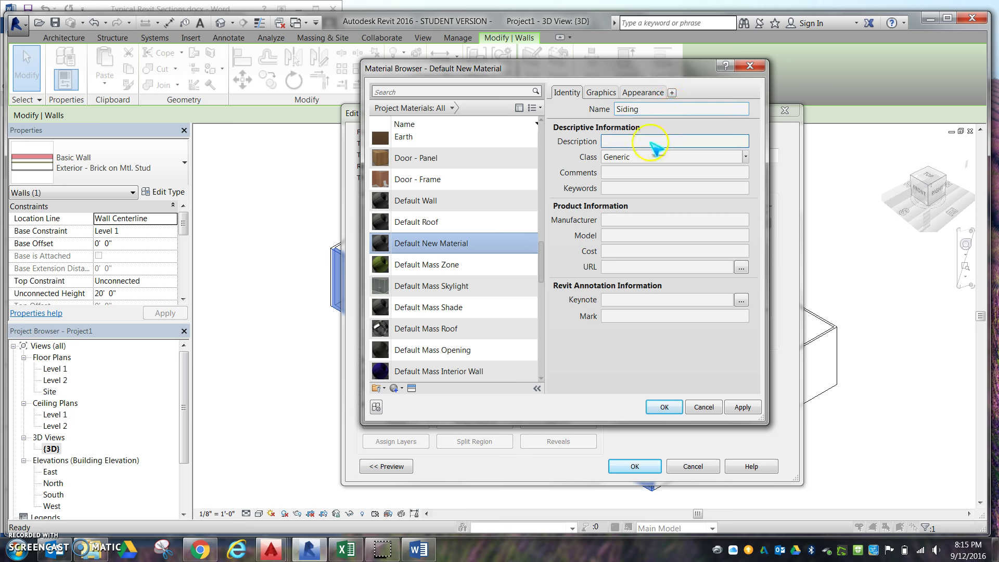
text(Siding)
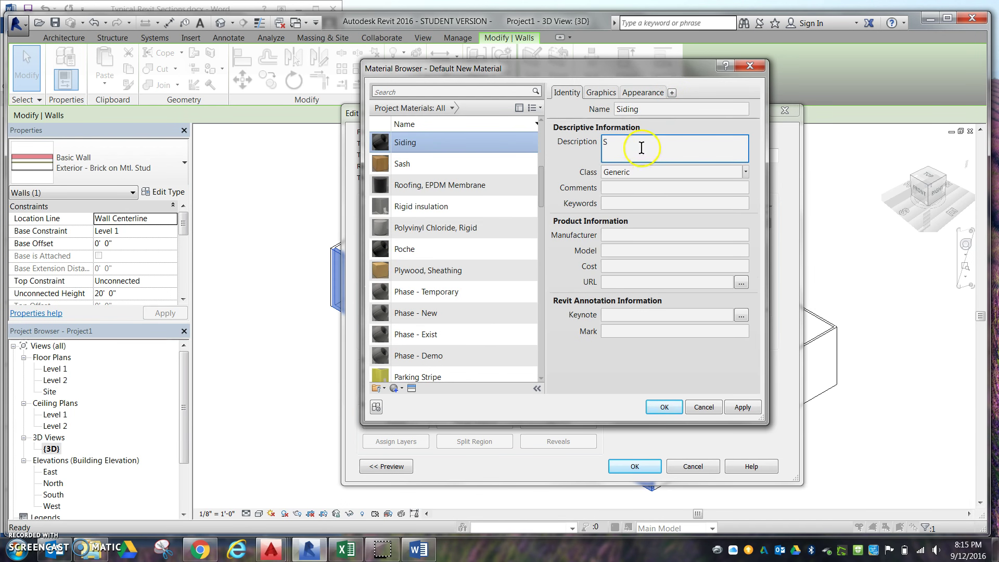
- Set the Siding material's shading to use its render appearance
click(601, 93)
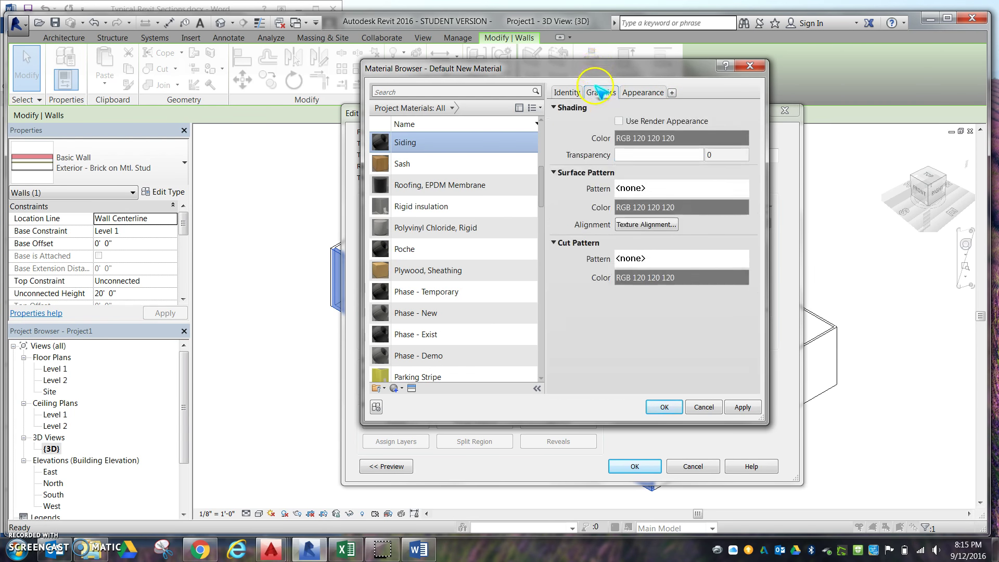
click(619, 121)
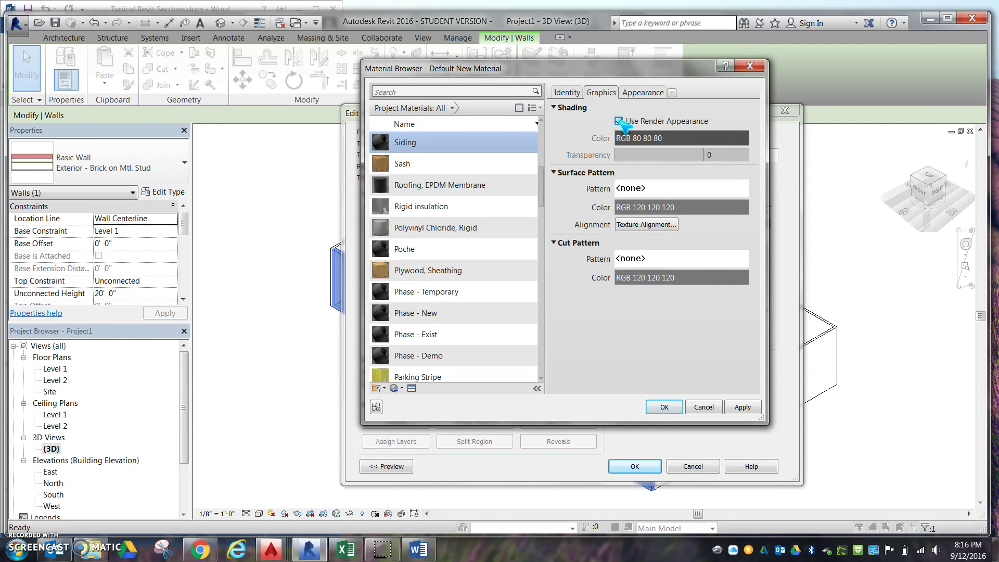
click(637, 94)
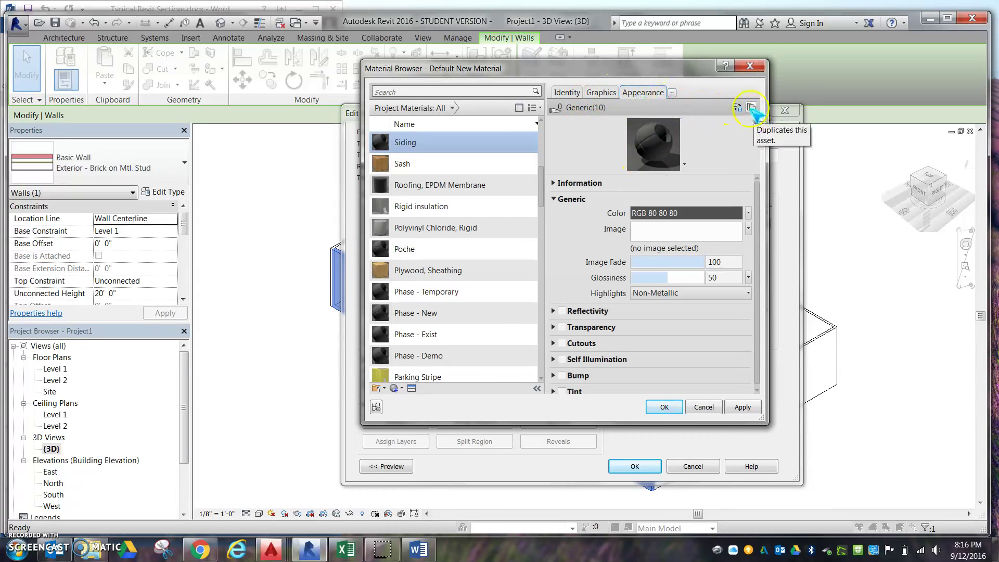
- Give the Siding material the Horizontal 4in - White siding appearance from the Appearance Library
click(737, 108)
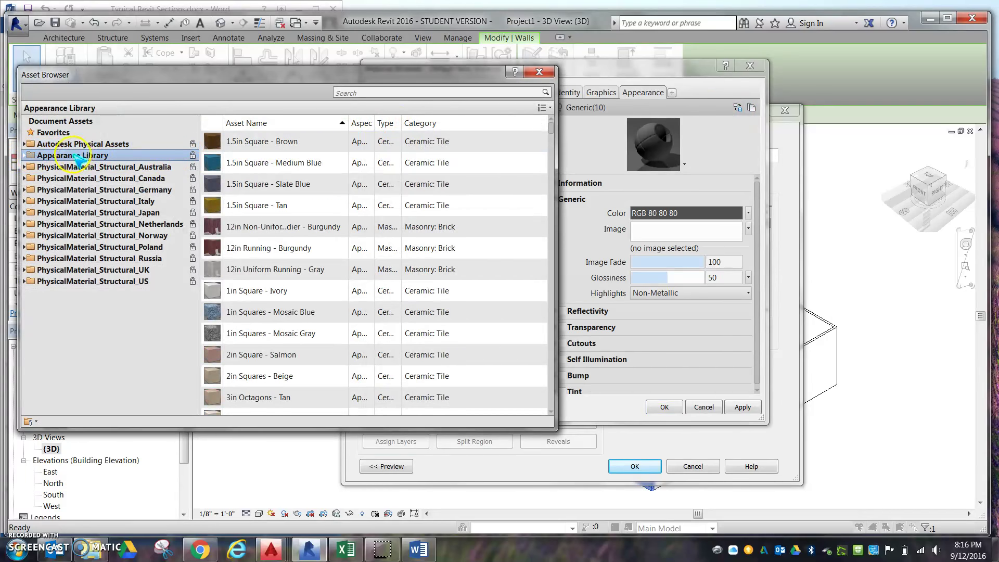
click(24, 155)
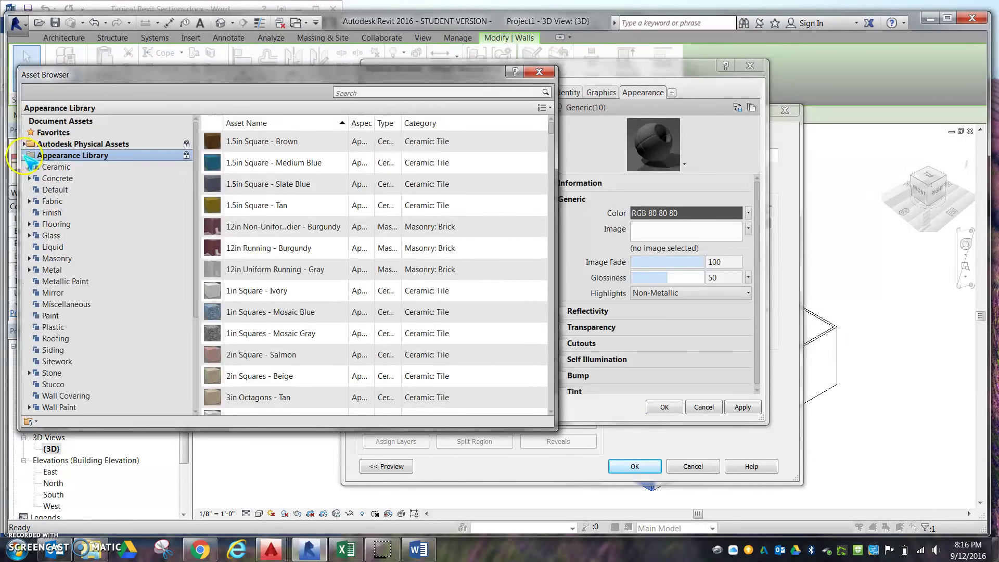
click(45, 349)
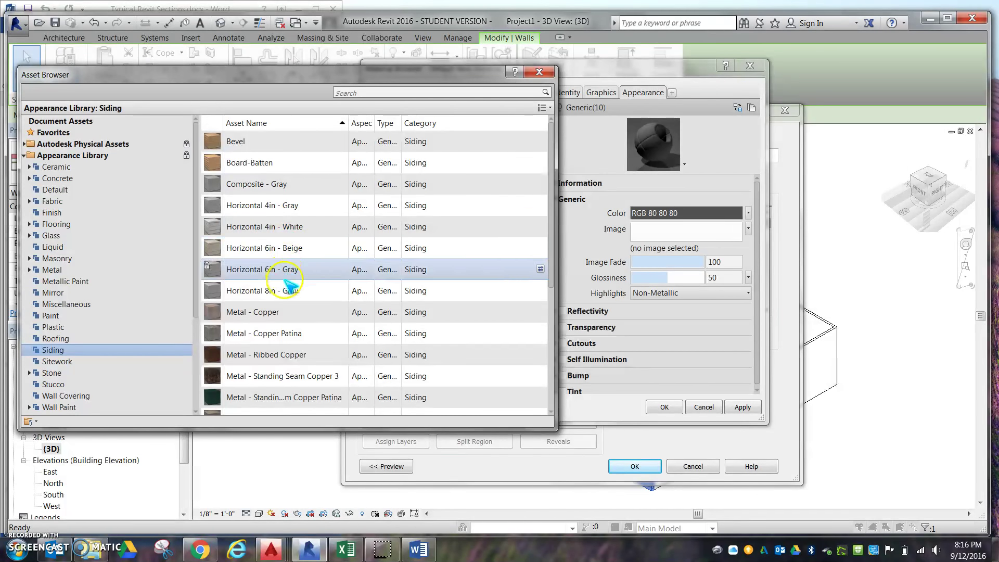
scroll(270, 312, down, 1)
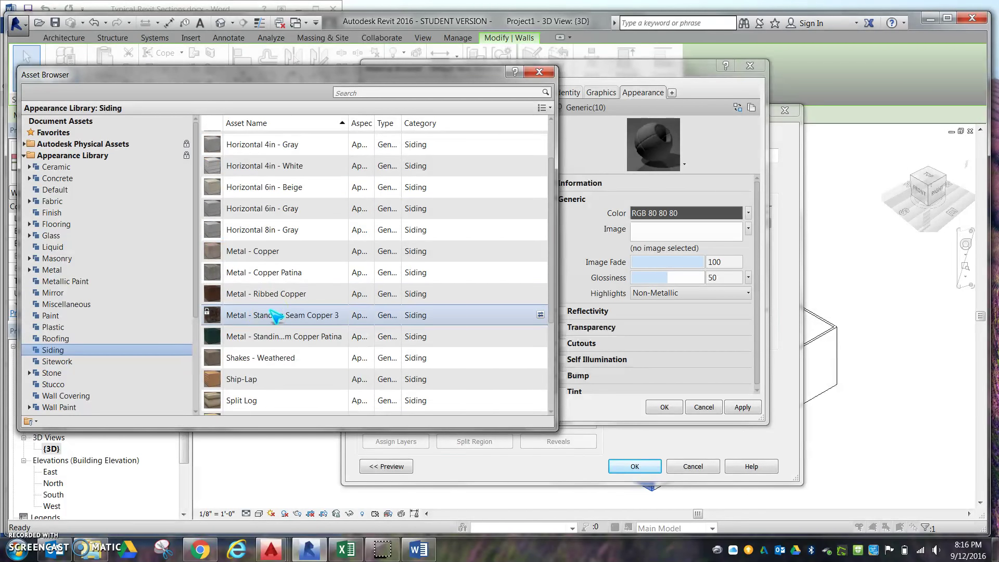
scroll(272, 318, down, 1)
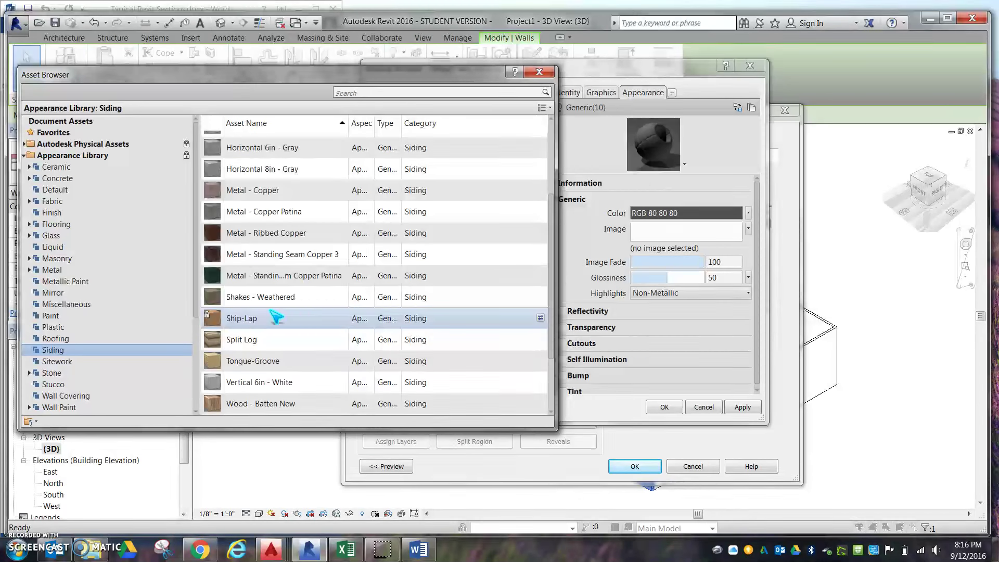
scroll(270, 375, down, 1)
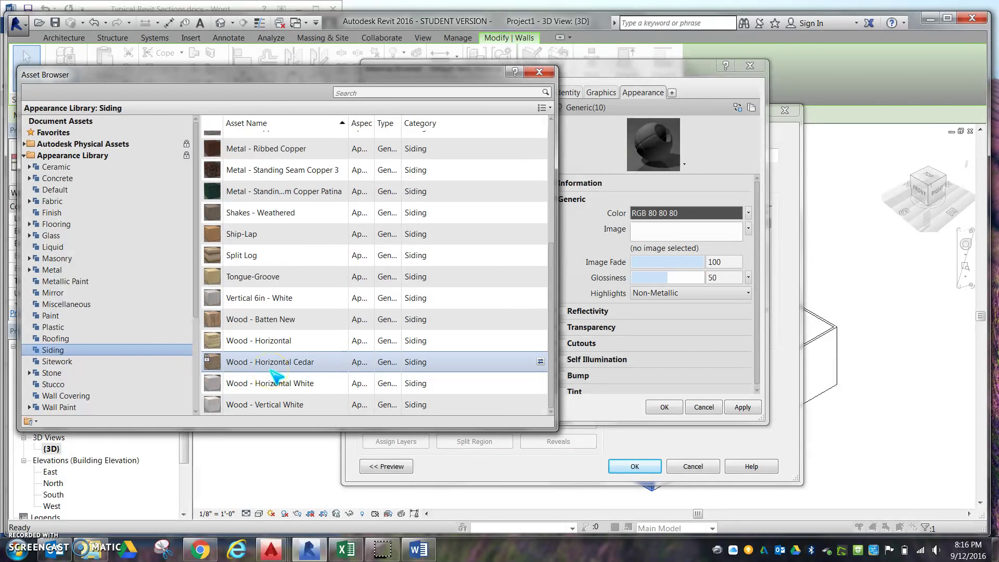
scroll(270, 370, up, 1)
scroll(270, 371, up, 1)
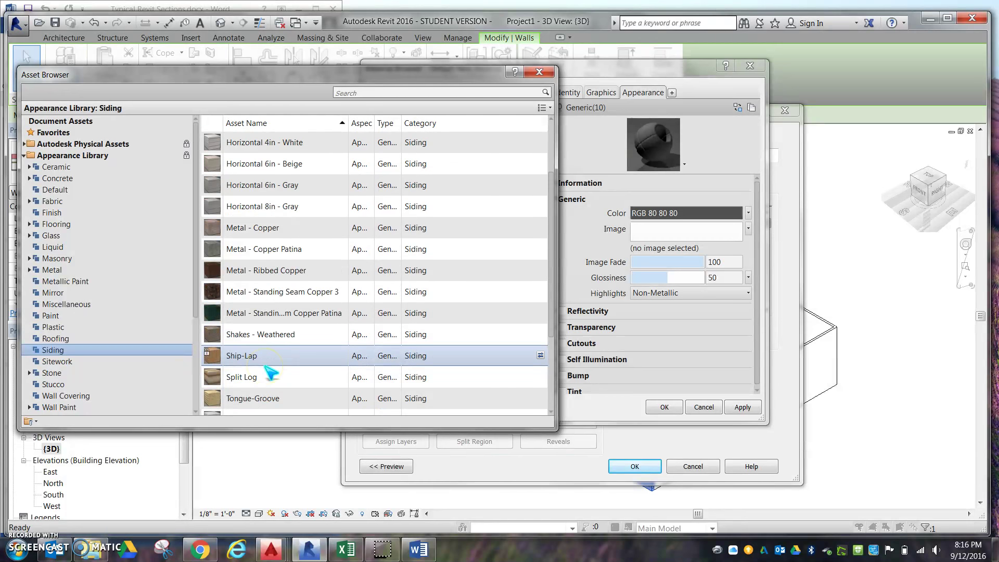
scroll(260, 358, up, 1)
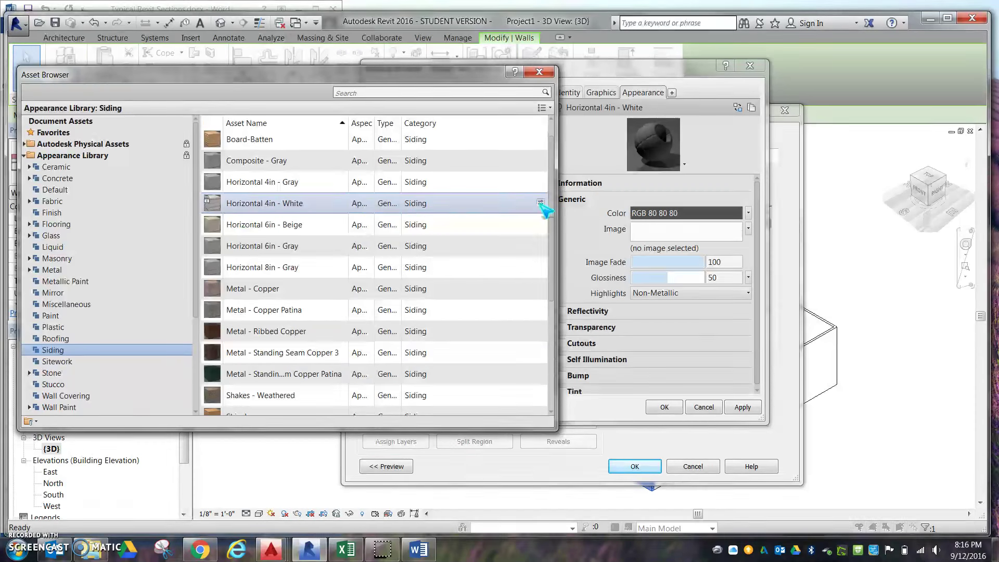
click(540, 203)
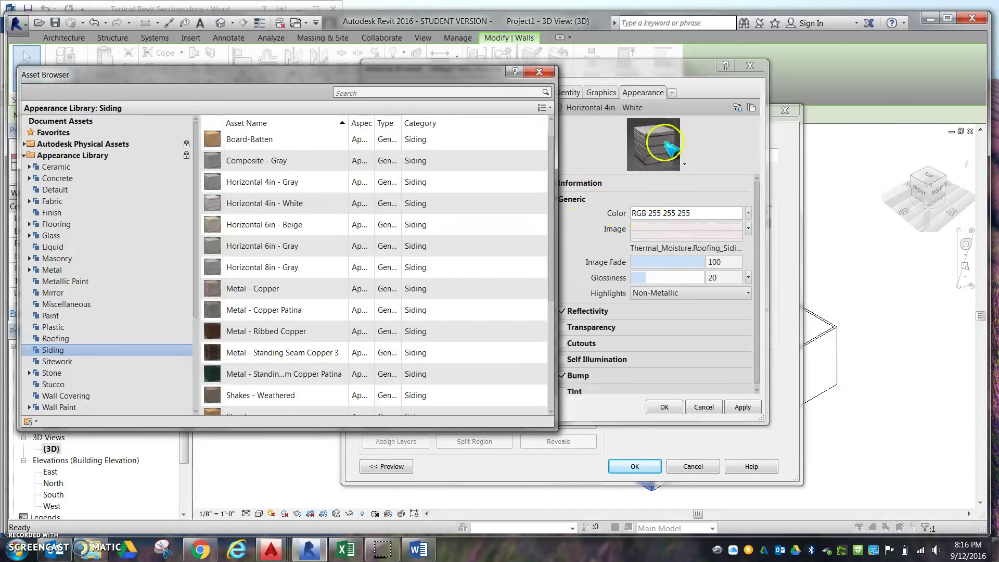
click(544, 73)
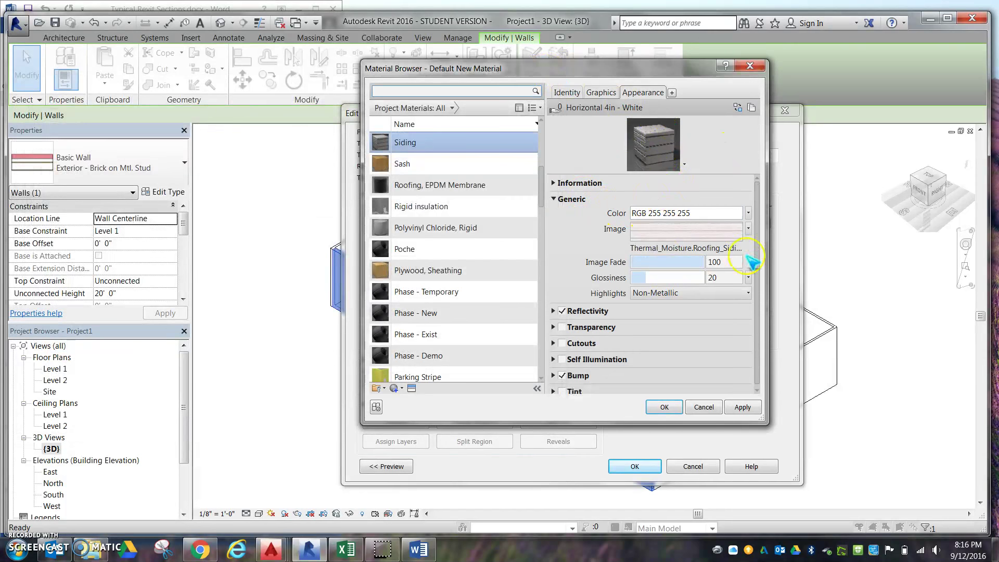
- Review the Siding material's settings and confirm it as the Finish 1 layer material
click(566, 92)
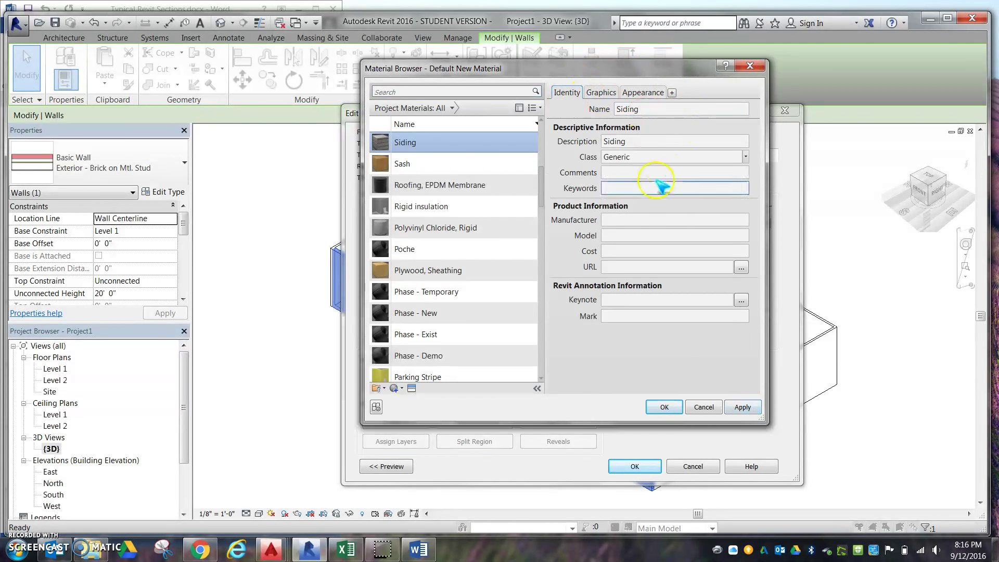
click(600, 92)
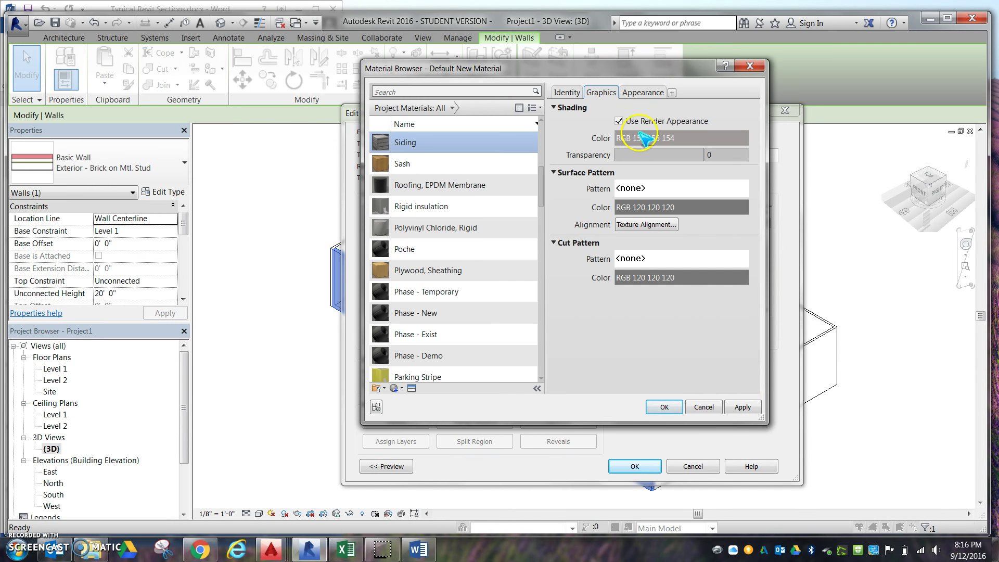
click(648, 92)
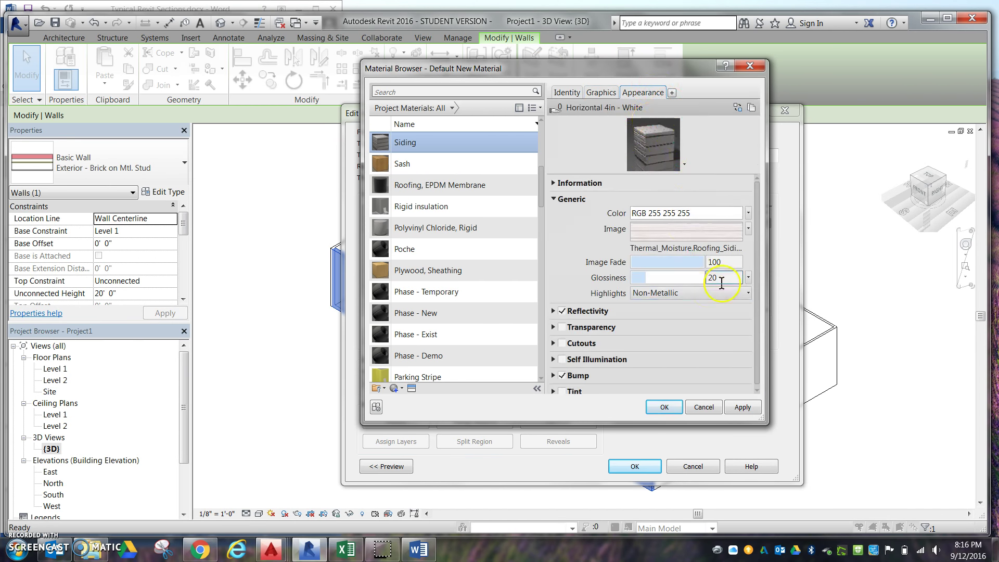
click(667, 408)
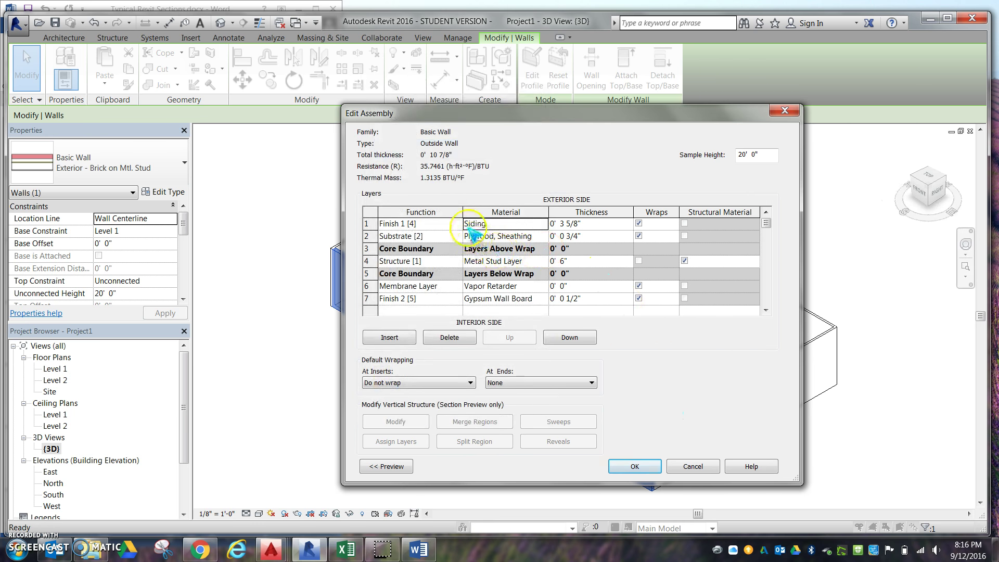
- Set the siding and plywood layer thicknesses to 1/2"
click(564, 223)
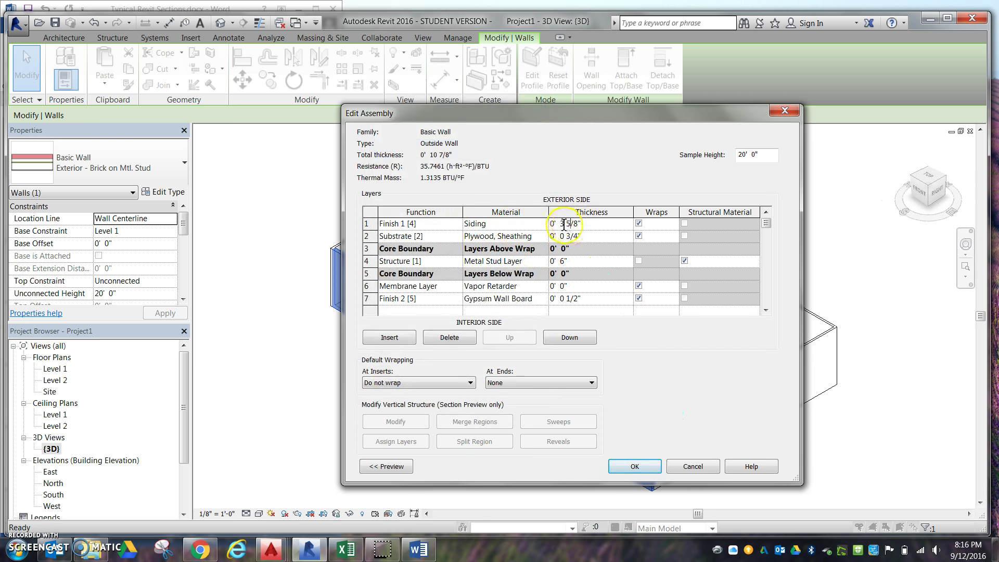
drag(561, 224, 620, 223)
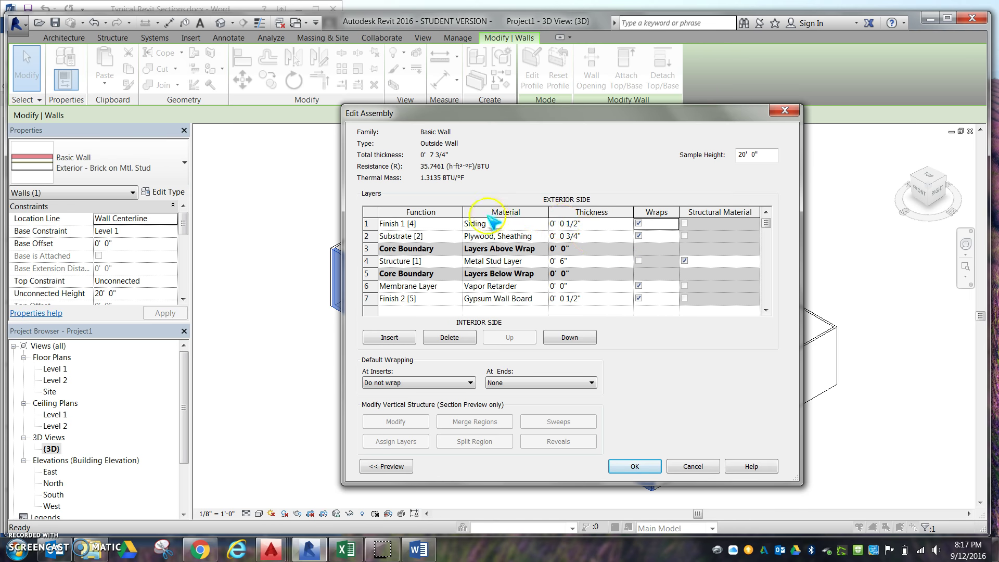
click(422, 549)
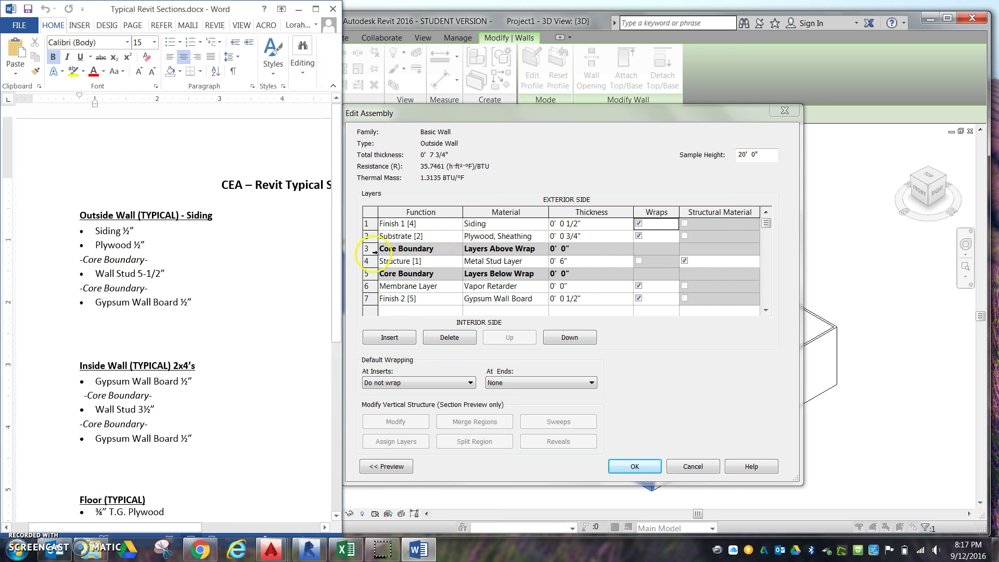
click(562, 236)
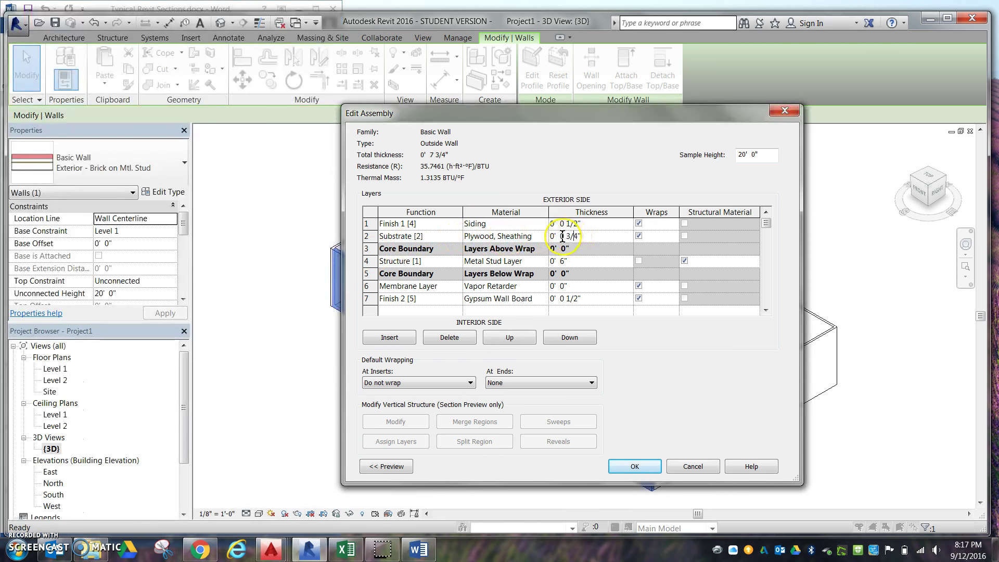
drag(562, 237, 603, 236)
text(1/2)
click(575, 261)
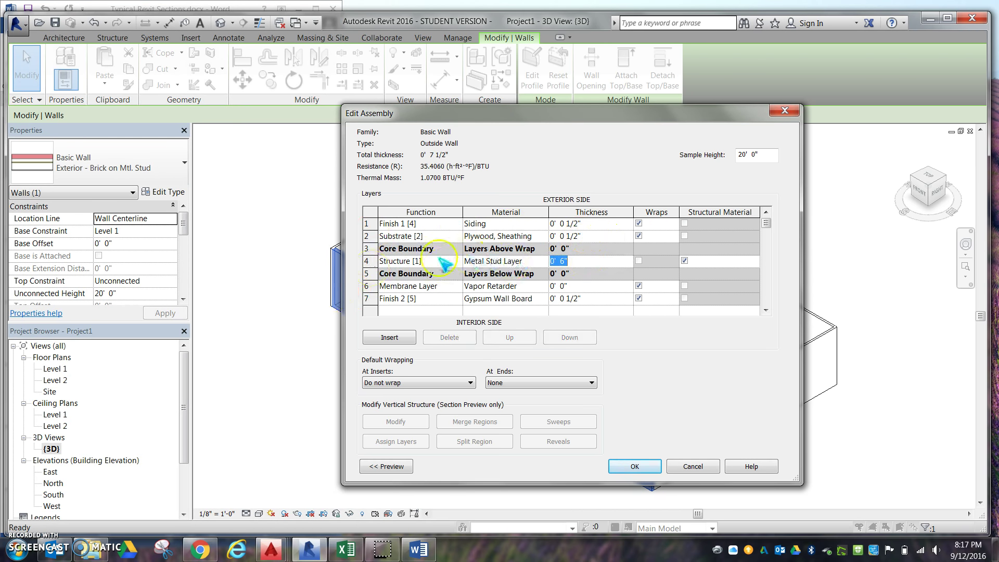
- Check the Word wall spec, then browse materials for the Metal Stud structure layer
click(419, 549)
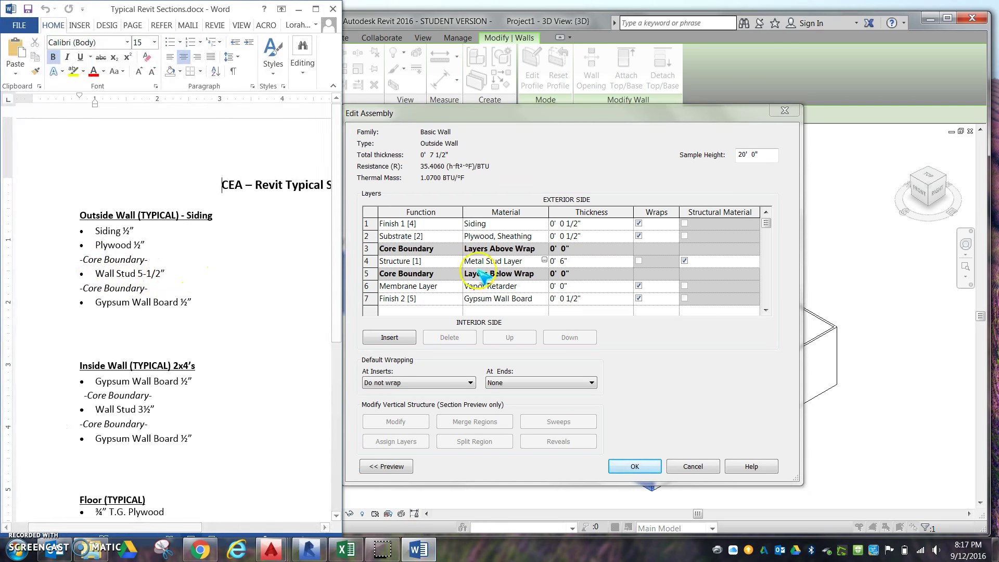
click(517, 261)
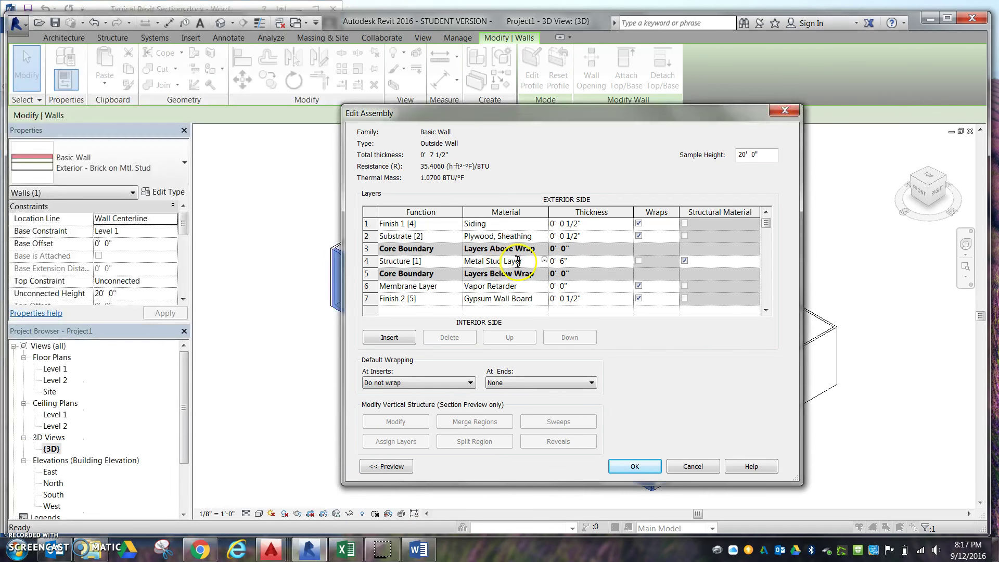
click(544, 260)
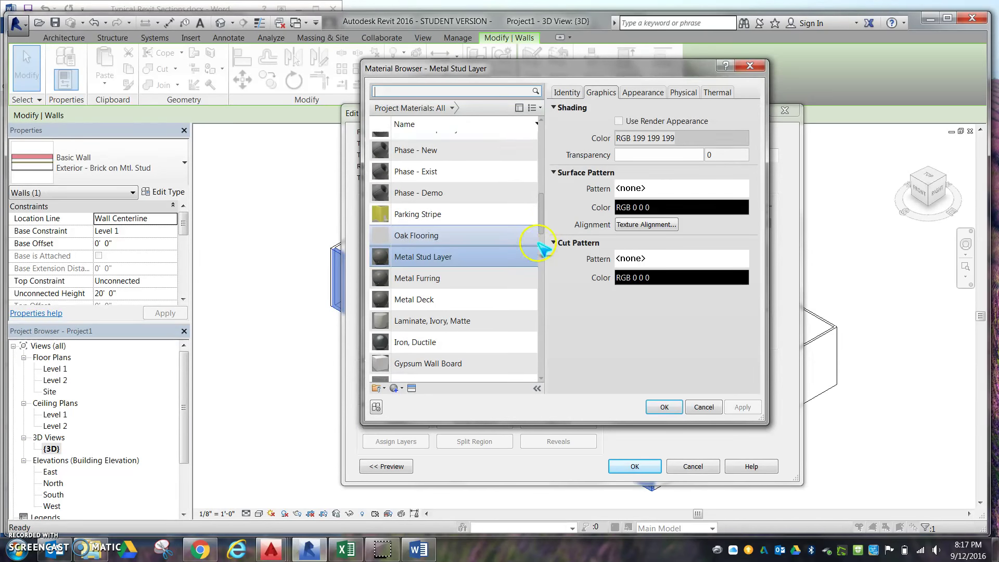
- Assign Softwood, Lumber to the structure layer and enter a 5 1/2" thickness
scroll(541, 249, up, 1)
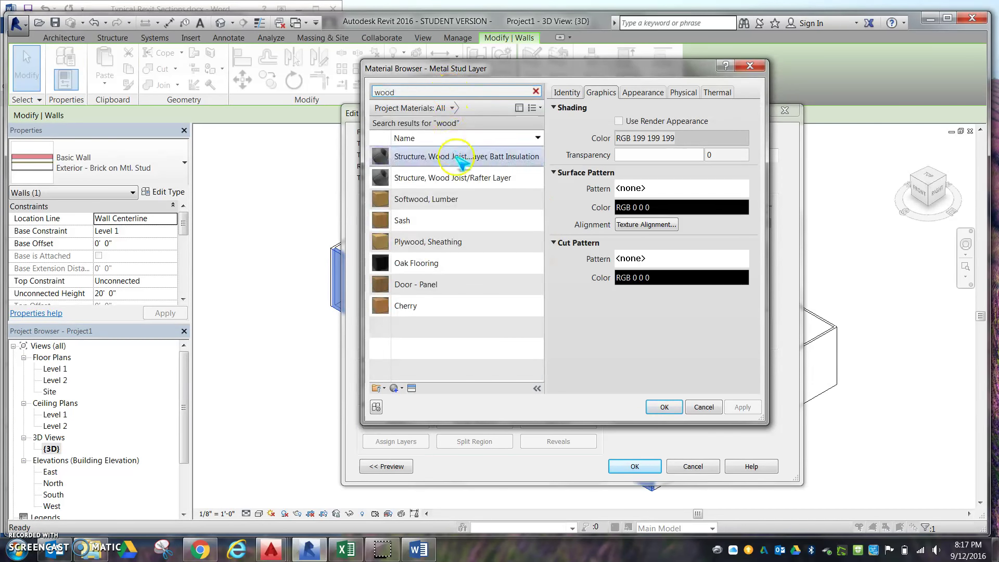
click(444, 200)
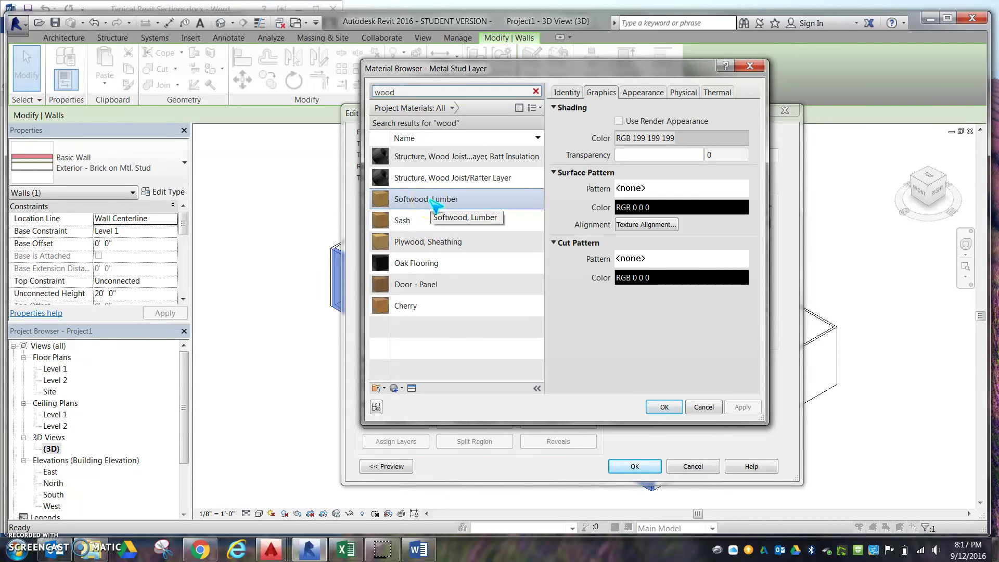
click(433, 203)
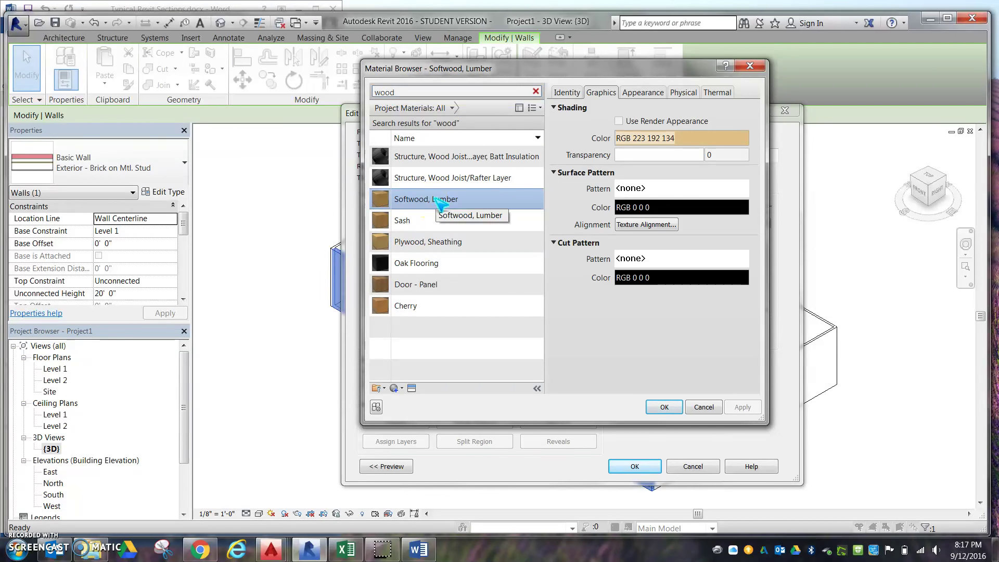
click(574, 223)
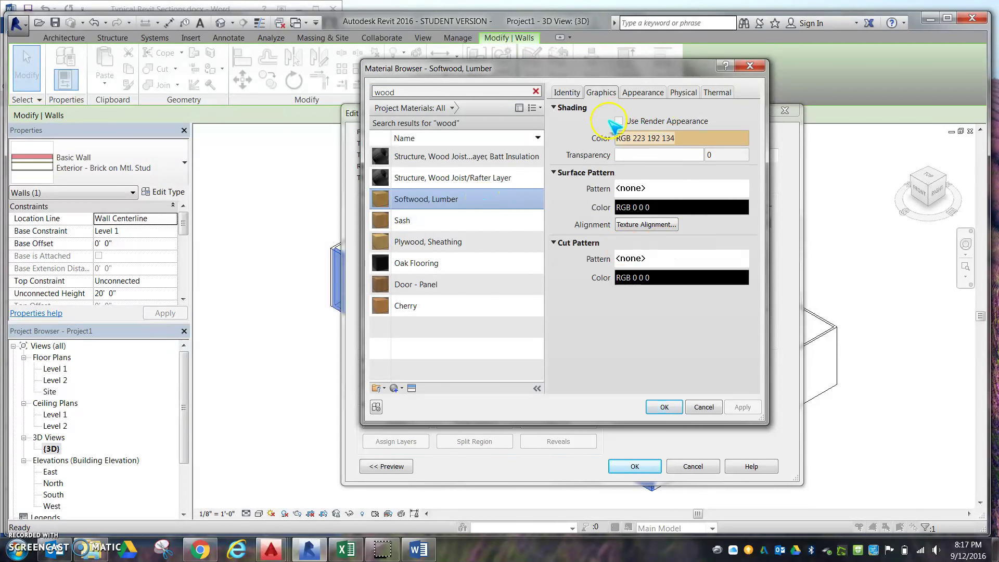
click(670, 408)
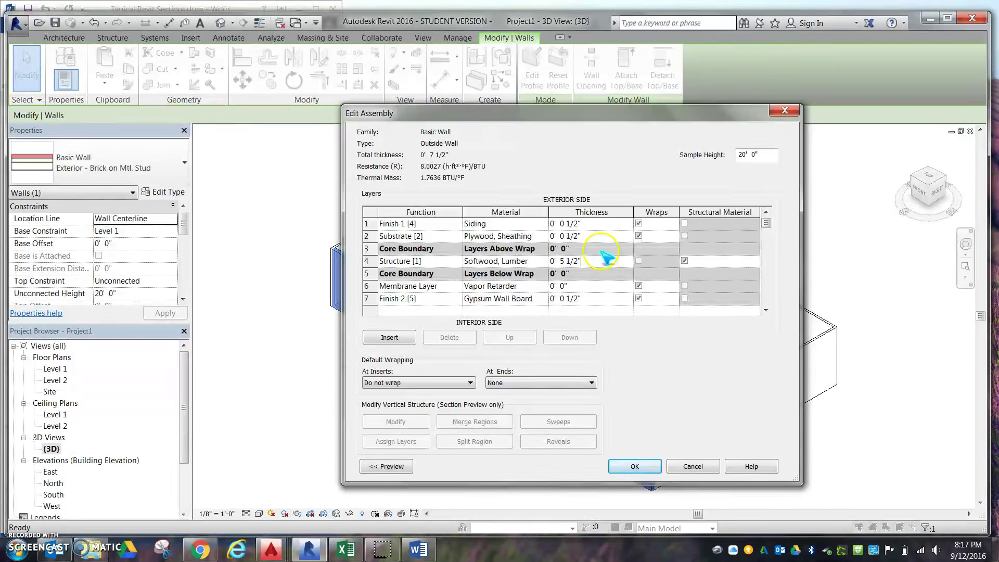
- Delete the vapor retarder membrane layer and confirm both dialogs so the front wall uses Outside Wall
click(443, 286)
click(419, 549)
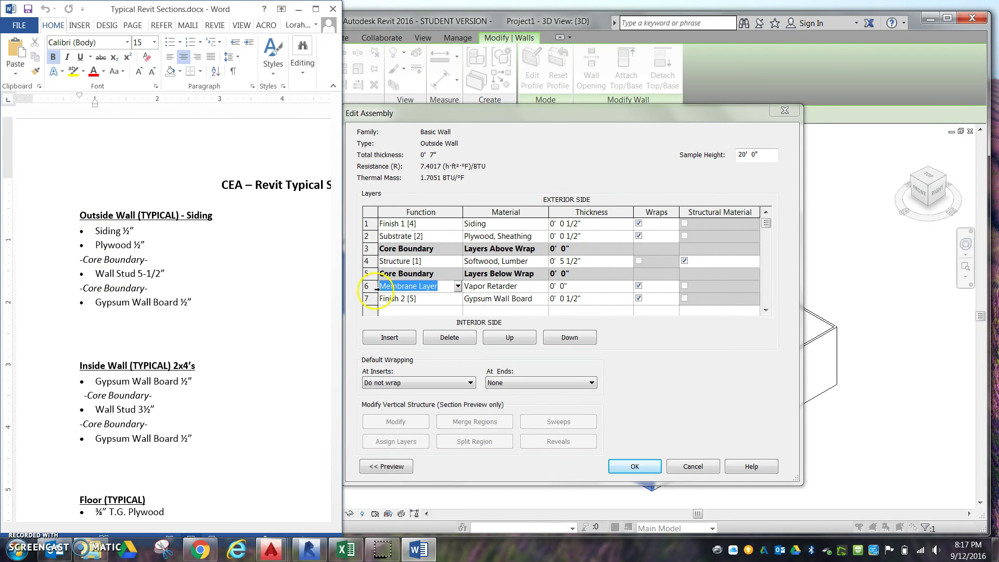
click(366, 285)
click(451, 337)
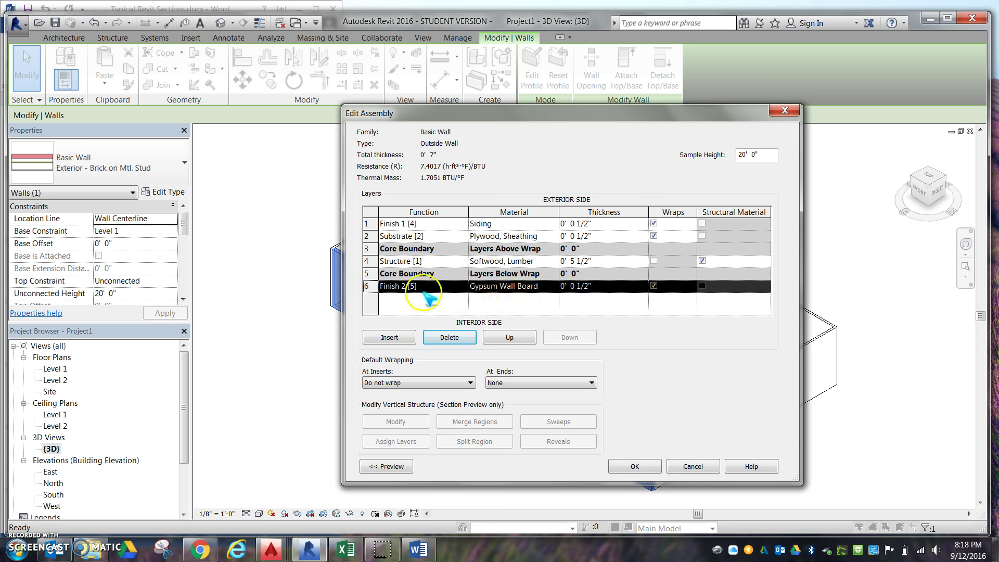
click(634, 467)
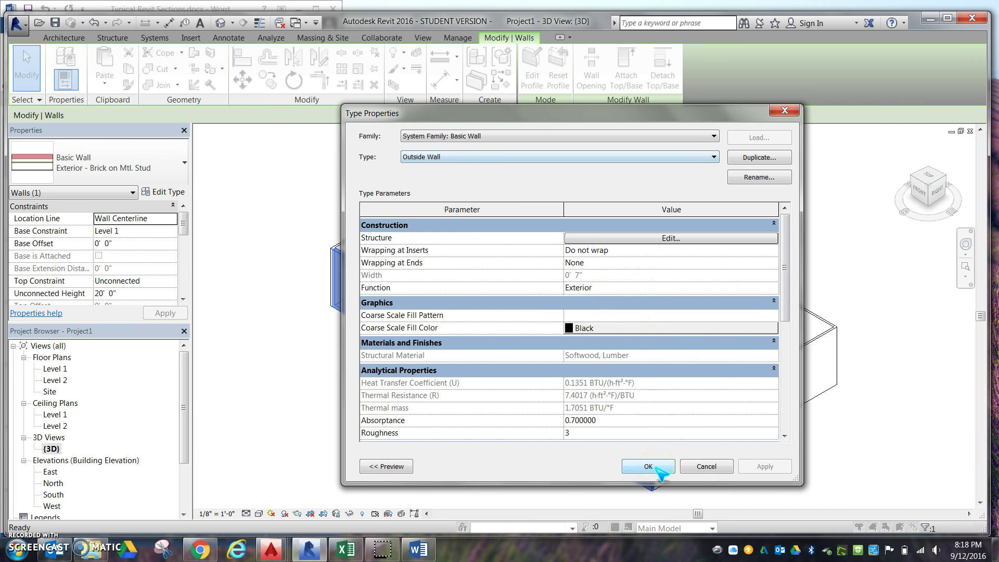
click(651, 466)
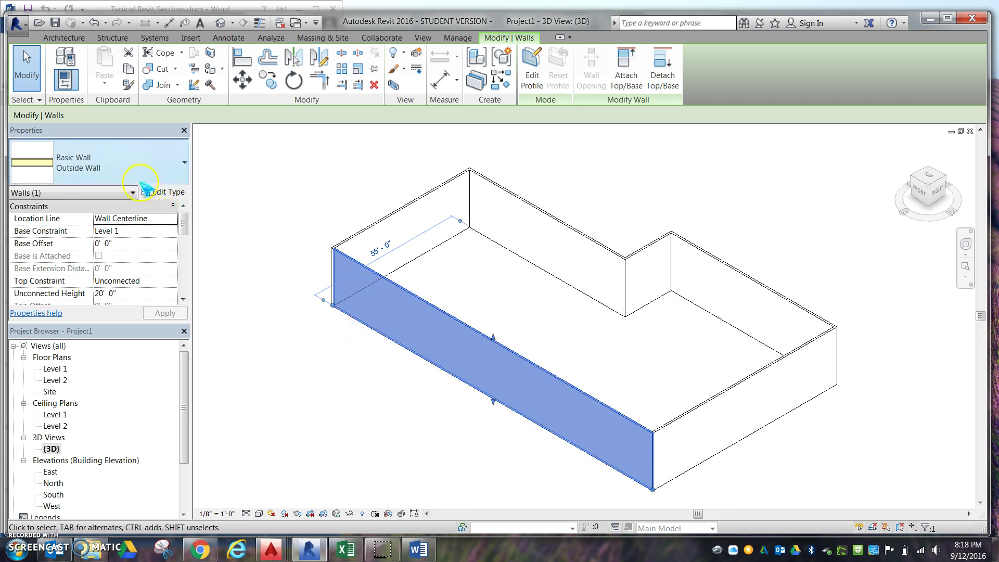
- Change the short left wall from Generic - 8" to Basic Wall : Outside Wall
click(296, 345)
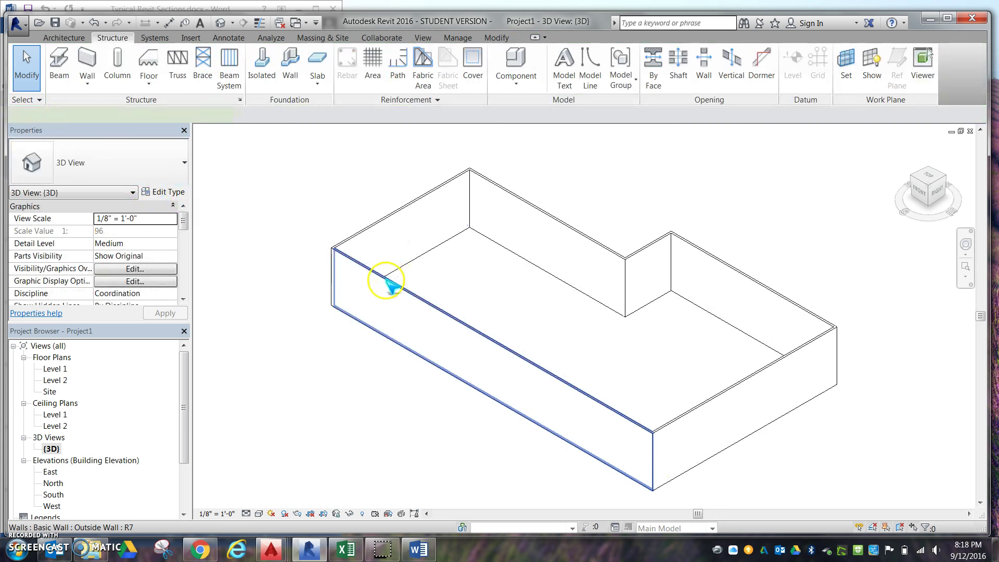
click(388, 284)
click(381, 220)
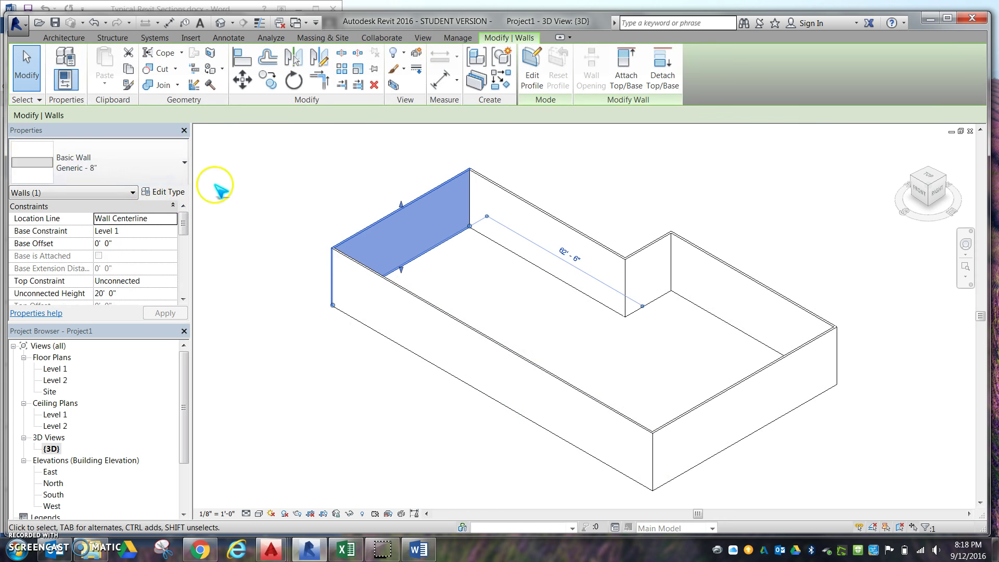
click(183, 174)
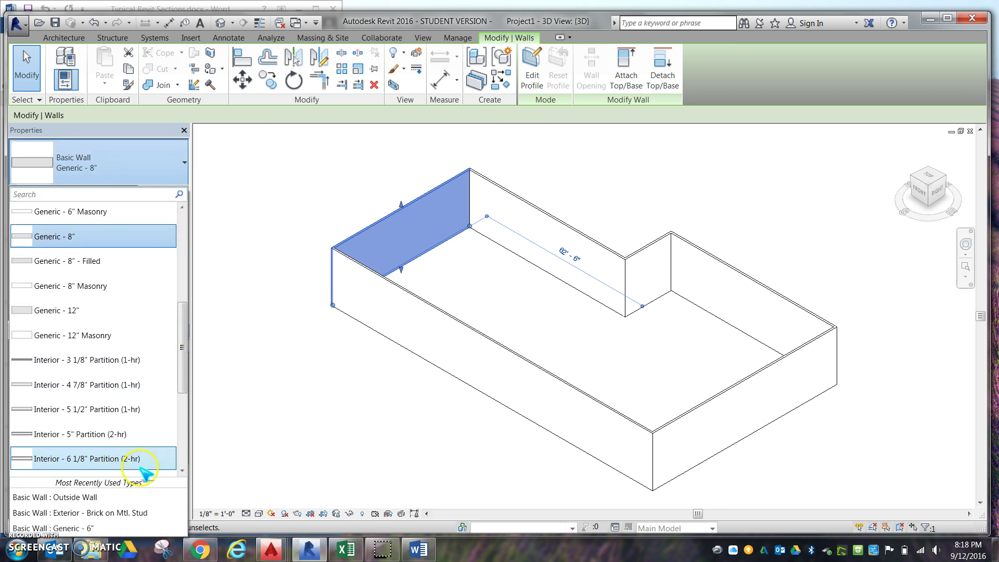
click(140, 497)
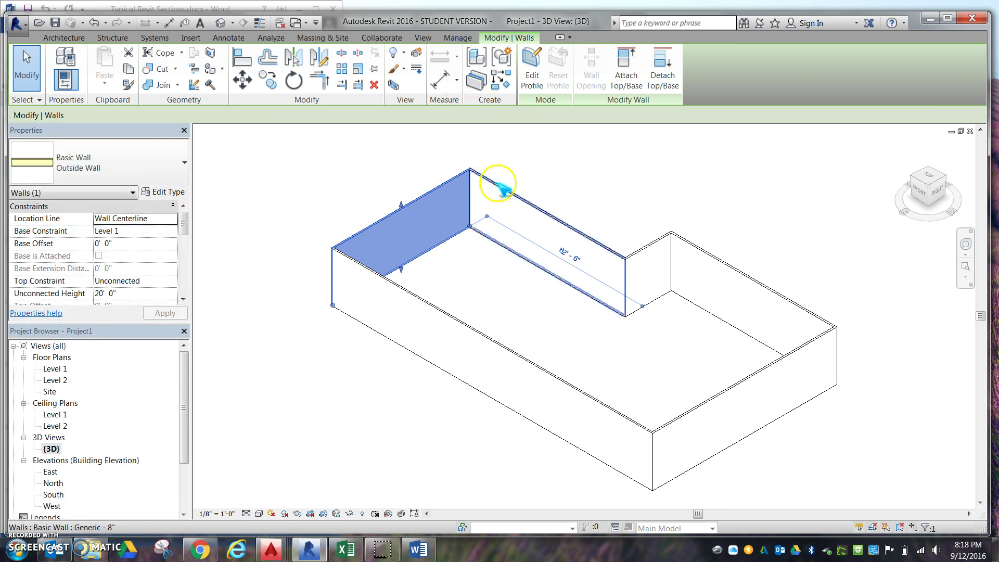
- Set the back wall and the short inner wall to the Outside Wall type
click(500, 187)
click(152, 167)
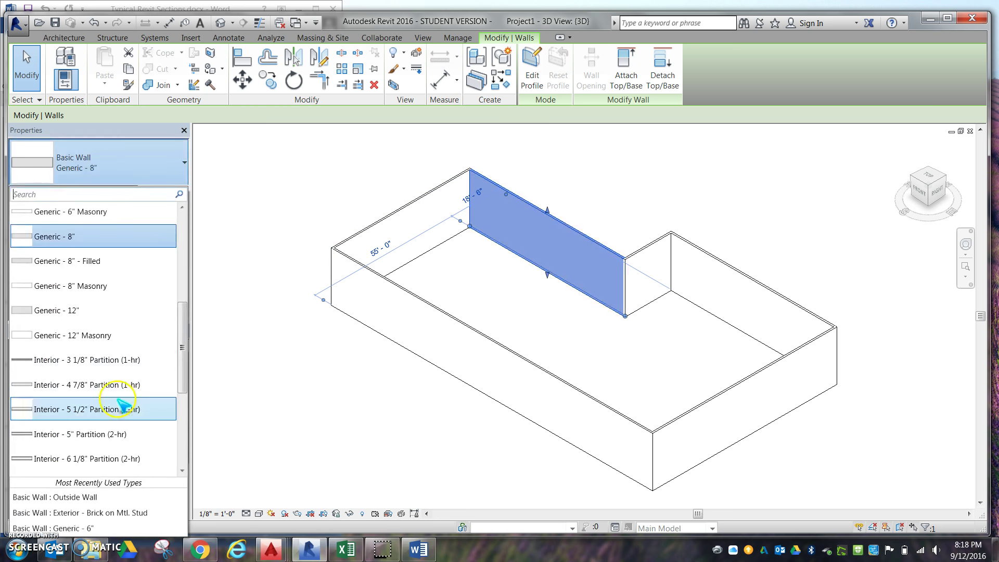
click(120, 498)
click(666, 244)
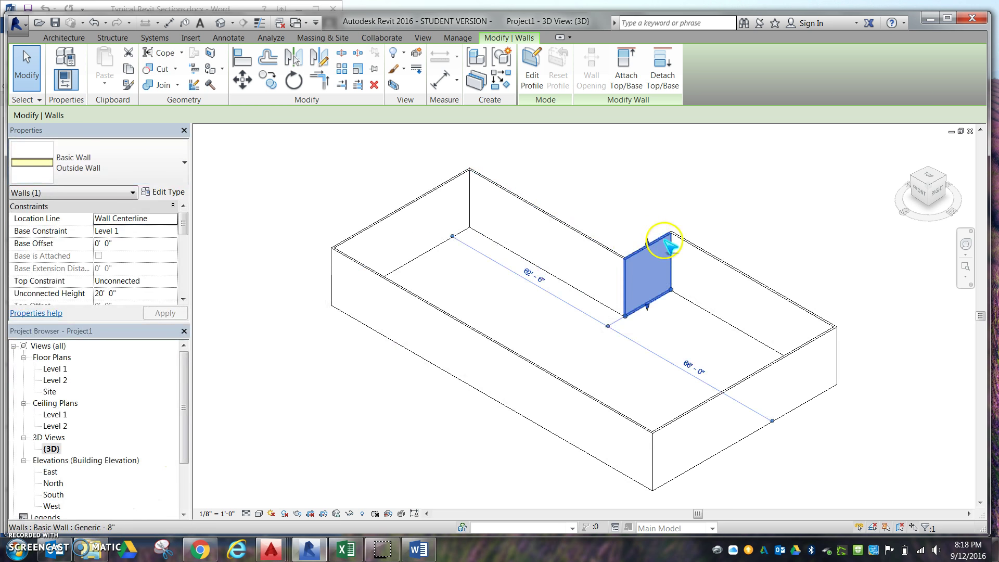
click(170, 159)
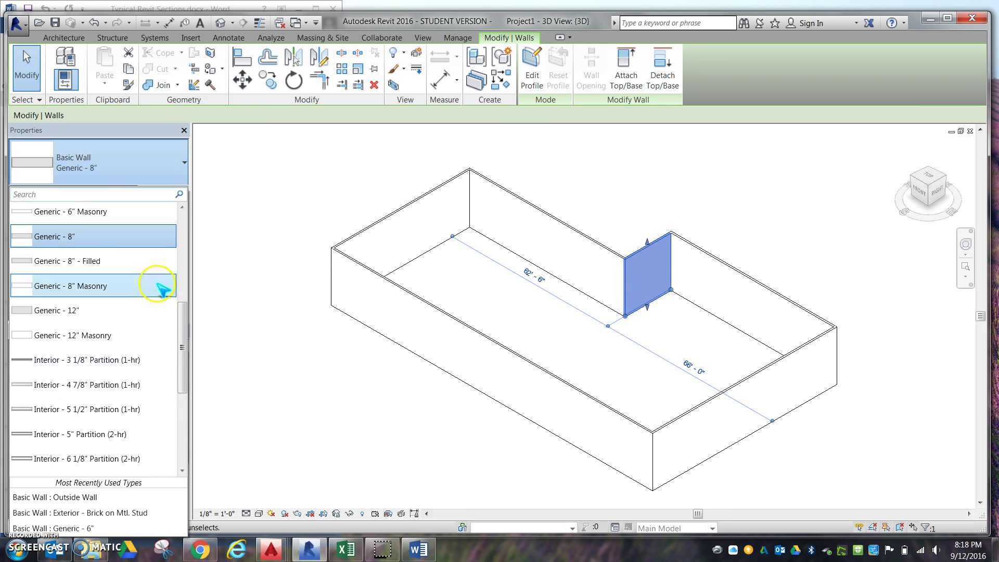
click(128, 497)
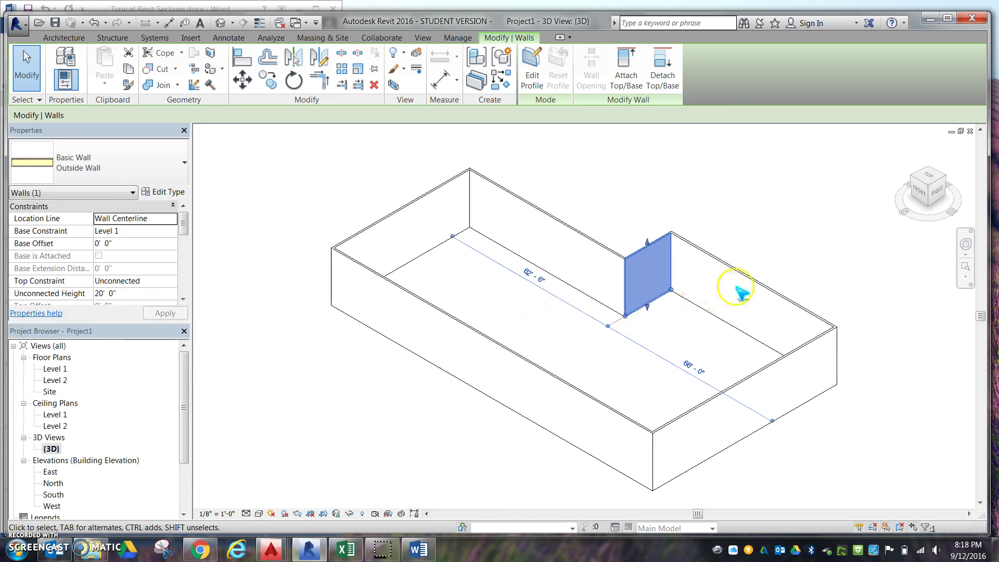
- Make the long right-hand wall and the front wall Outside Walls together
click(739, 292)
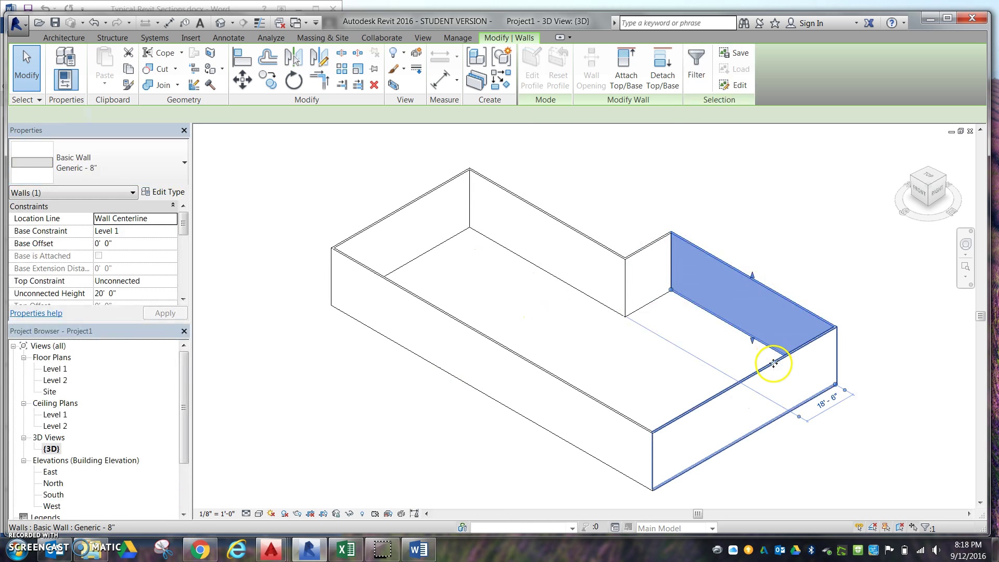
ctrl+click(774, 364)
click(124, 161)
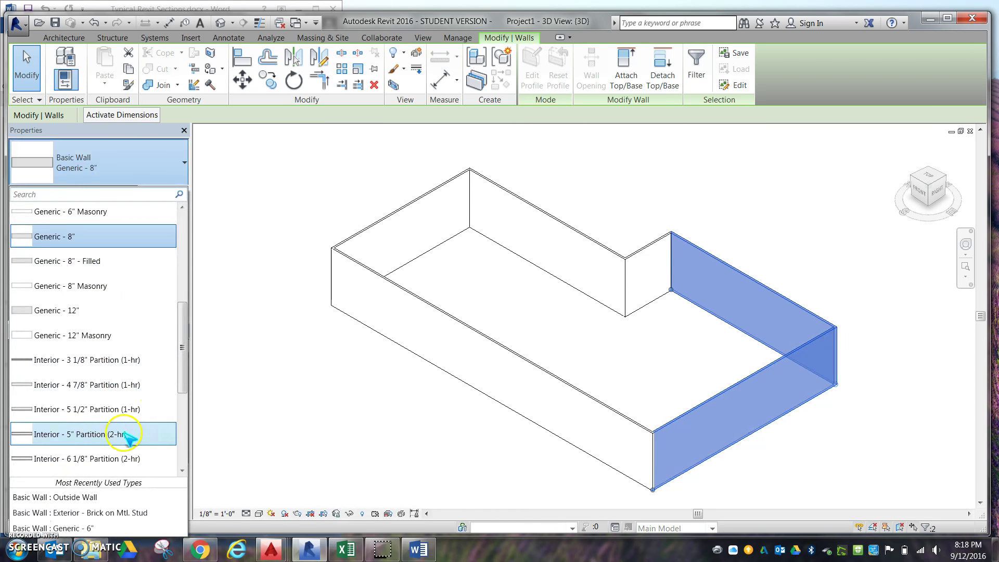
click(128, 497)
- In the Level 1 plan, check the top, right, bottom, left and inner walls are Outside Wall
double_click(54, 369)
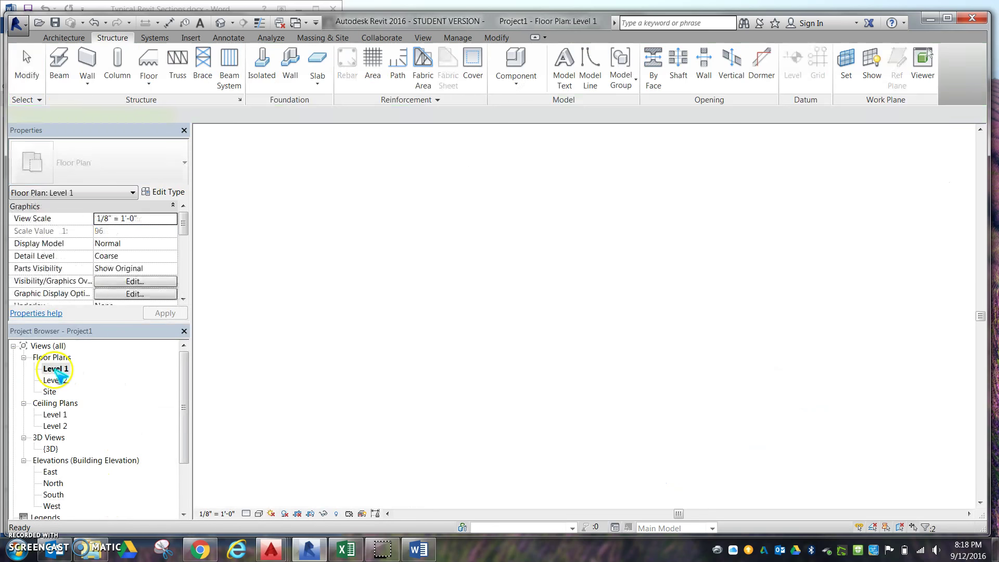
click(649, 196)
click(655, 175)
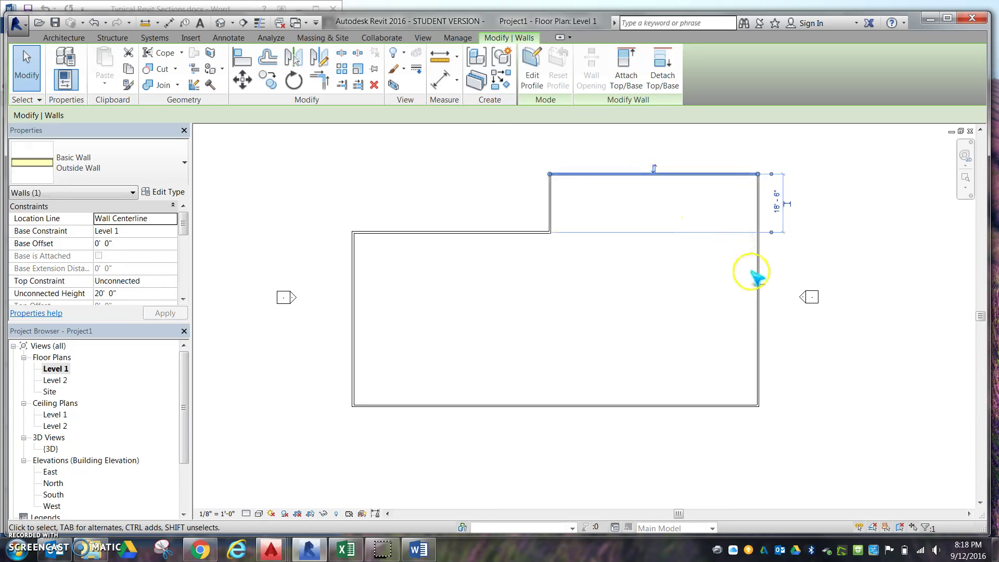
click(757, 285)
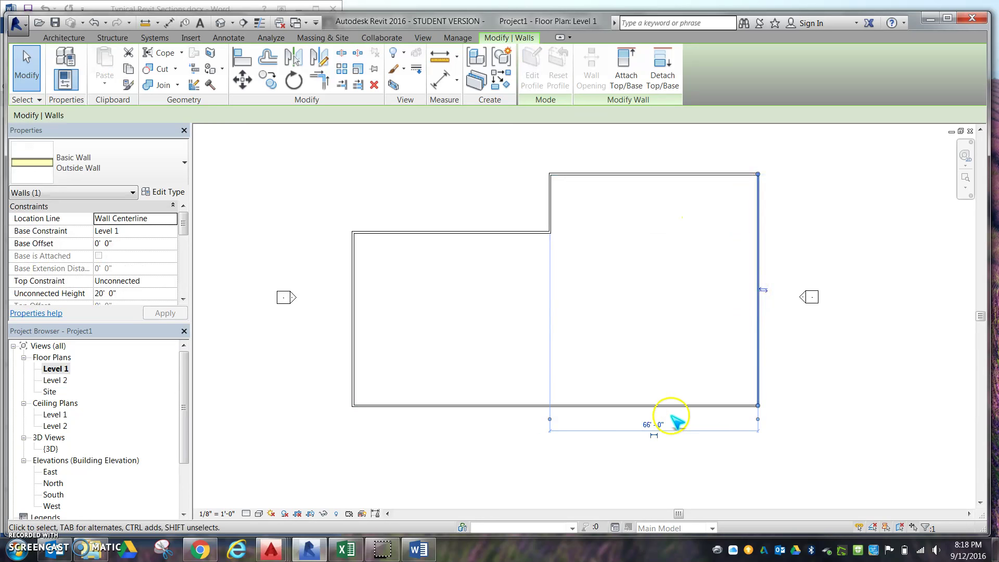
click(659, 406)
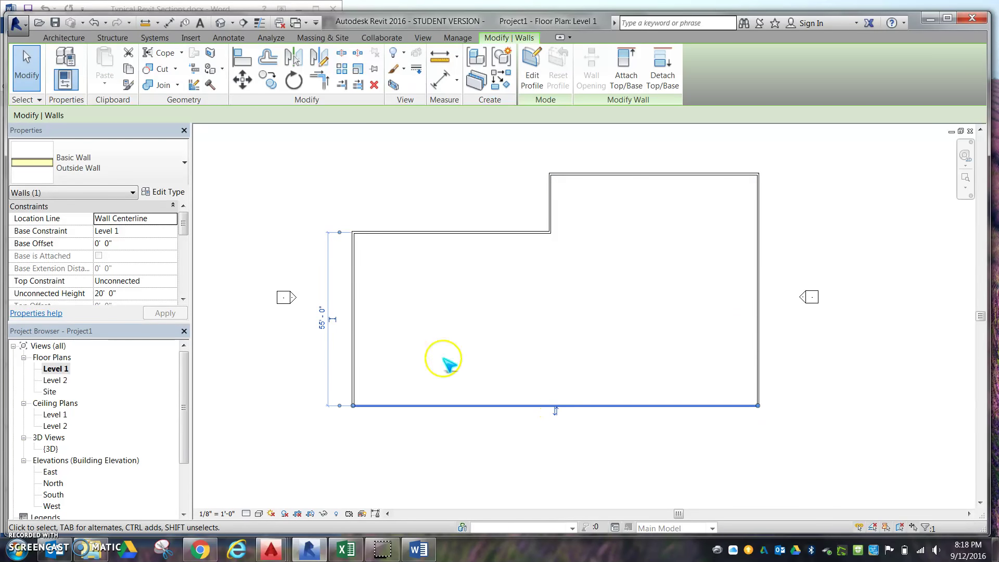
click(356, 338)
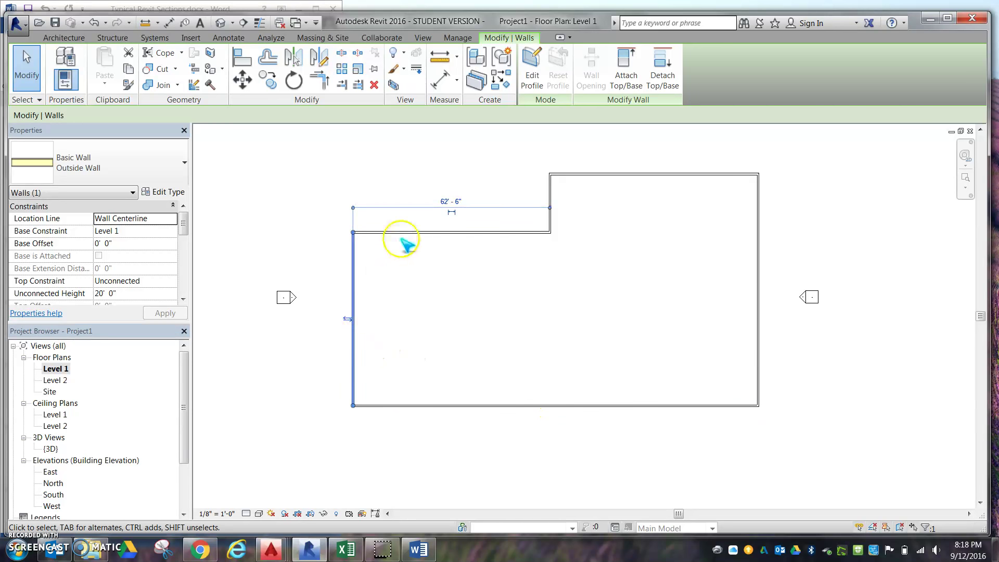
click(401, 232)
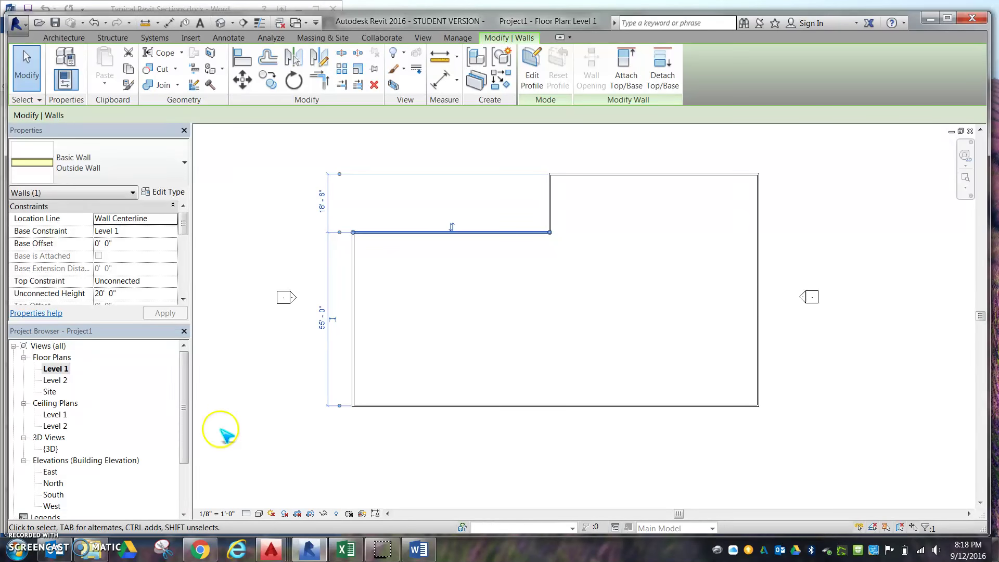
- Show the 3D view in Realistic visual style, declining the save reminder
double_click(50, 449)
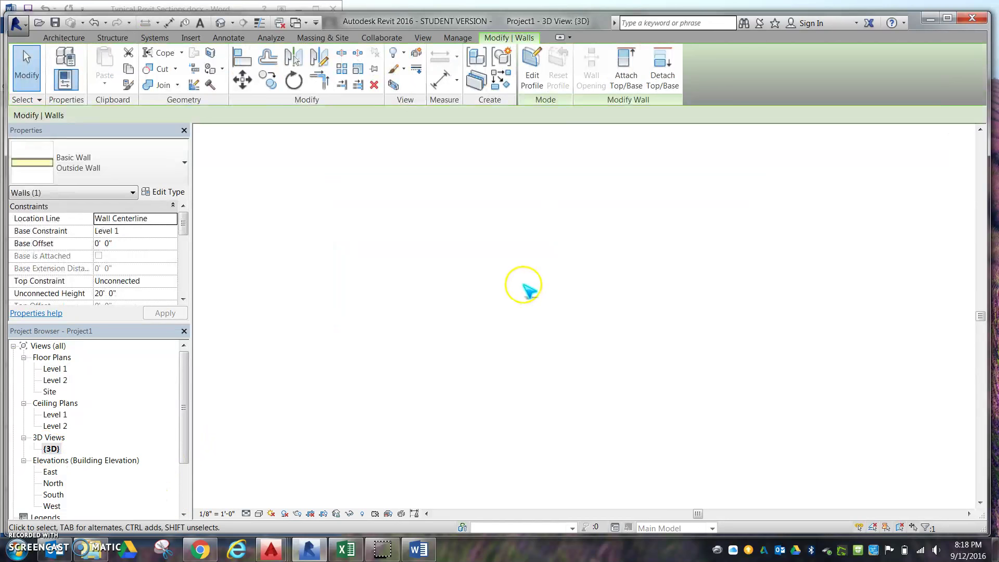
click(259, 514)
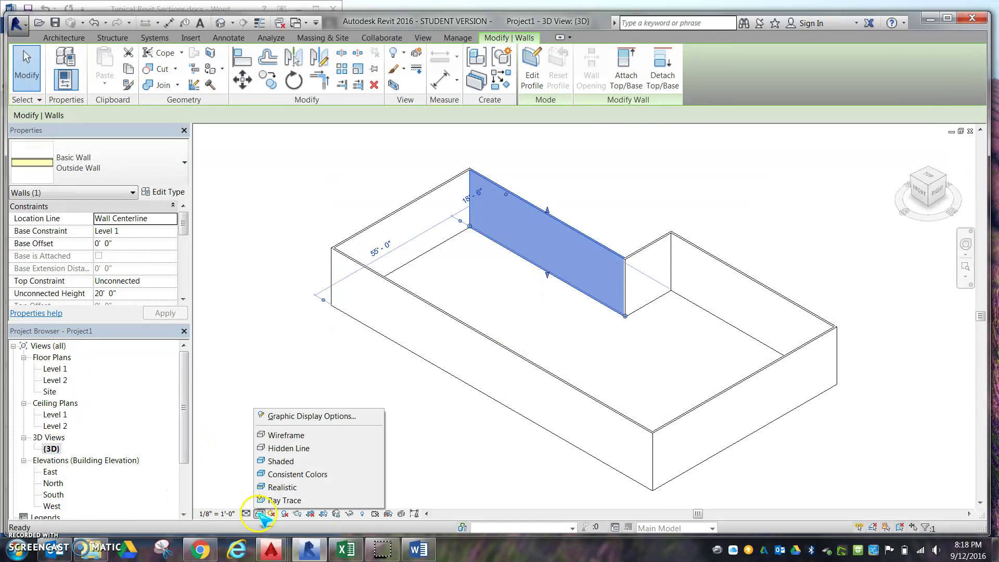
click(292, 494)
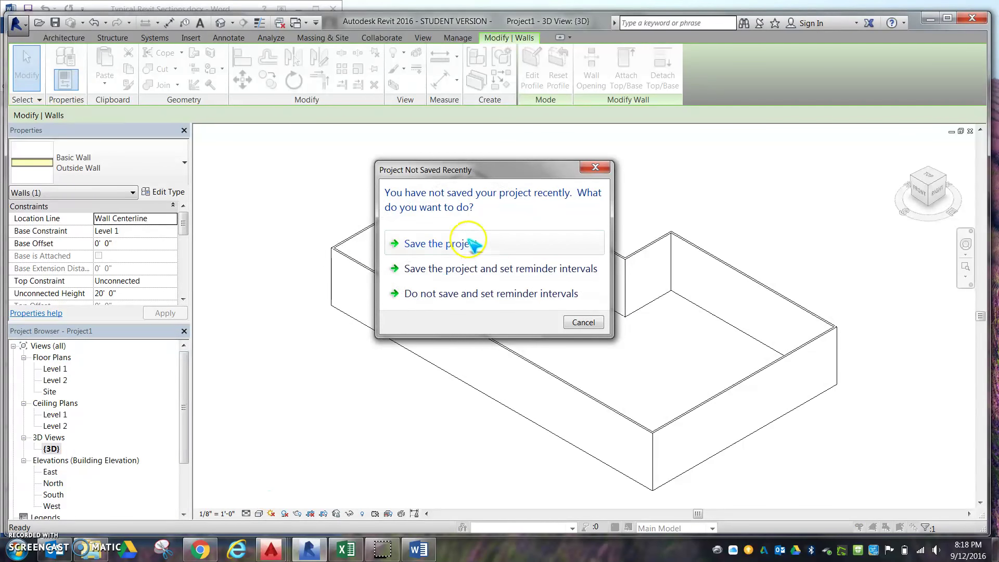
click(471, 293)
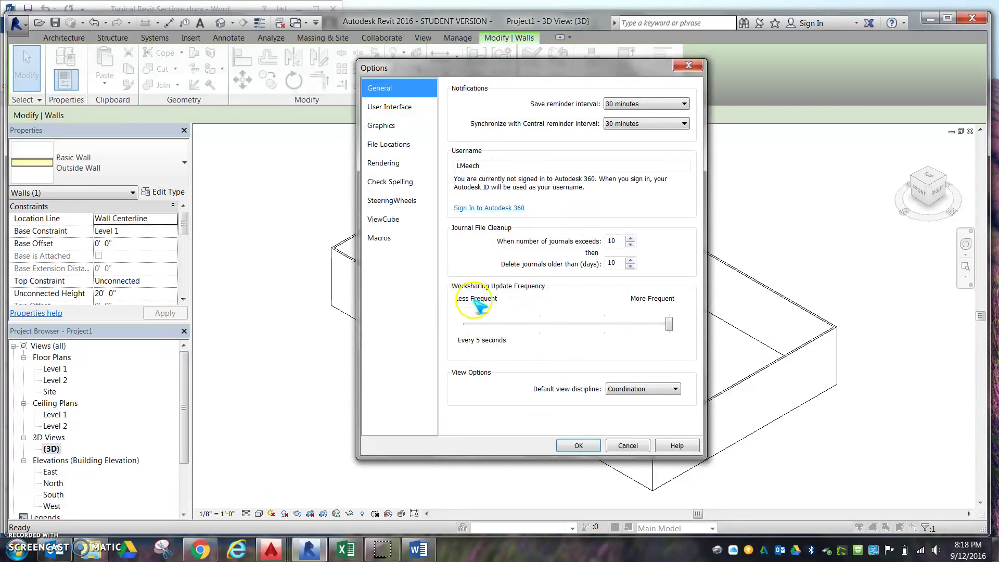
click(577, 446)
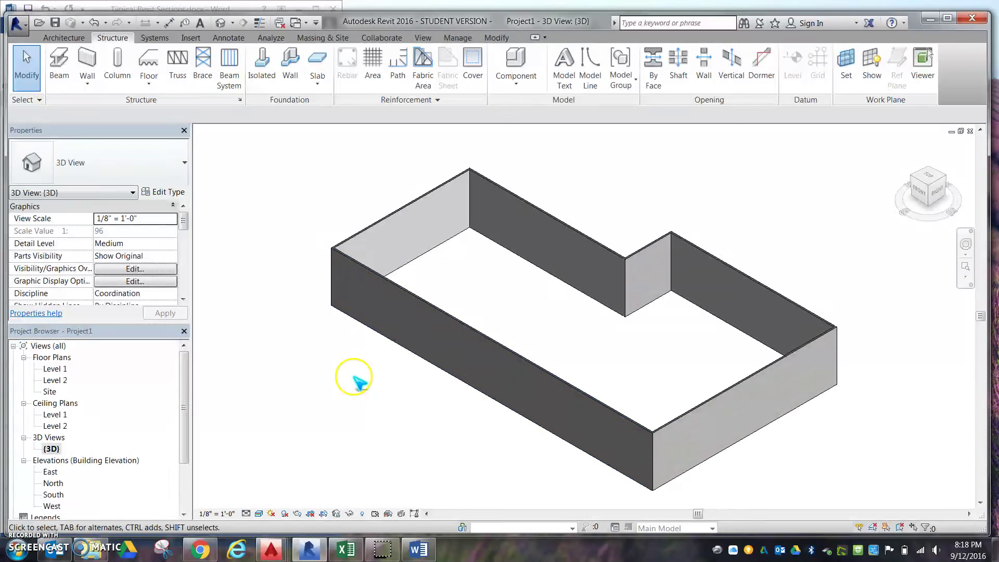
- Set the 3D view's detail level to Fine so the wall siding shows
scroll(645, 432, up, 5)
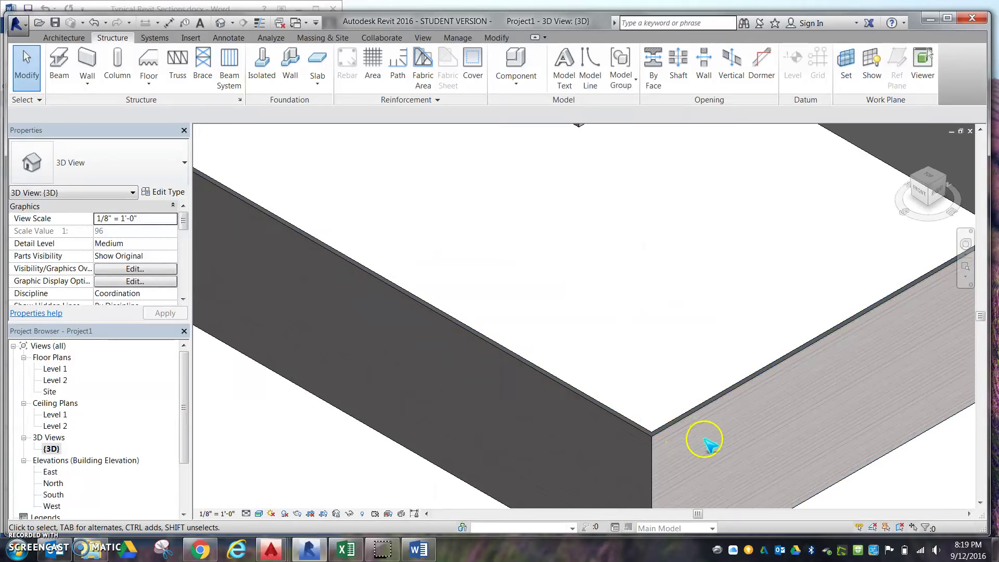
scroll(646, 438, up, 8)
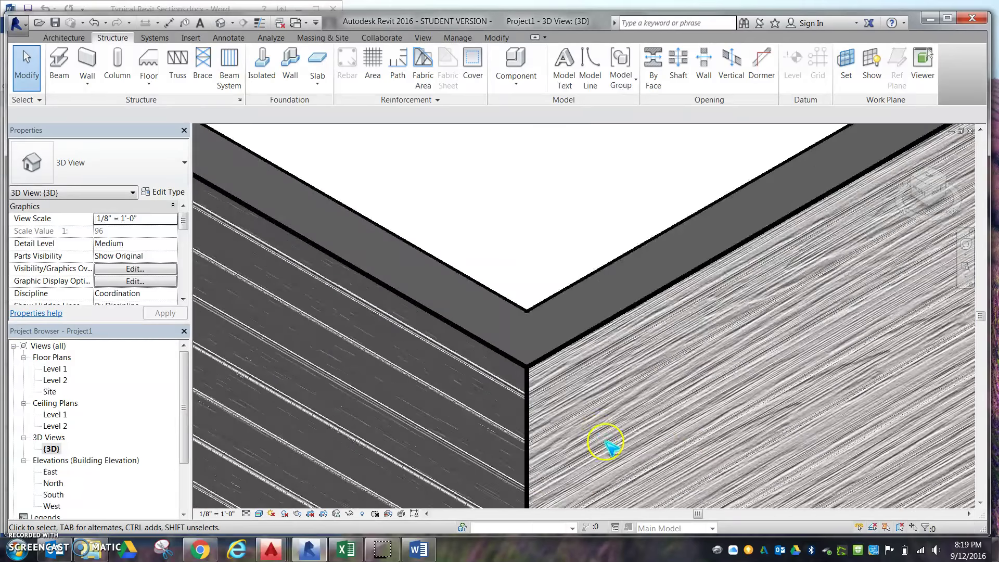
shift+middle_drag(602, 445, 589, 425)
scroll(495, 408, down, 5)
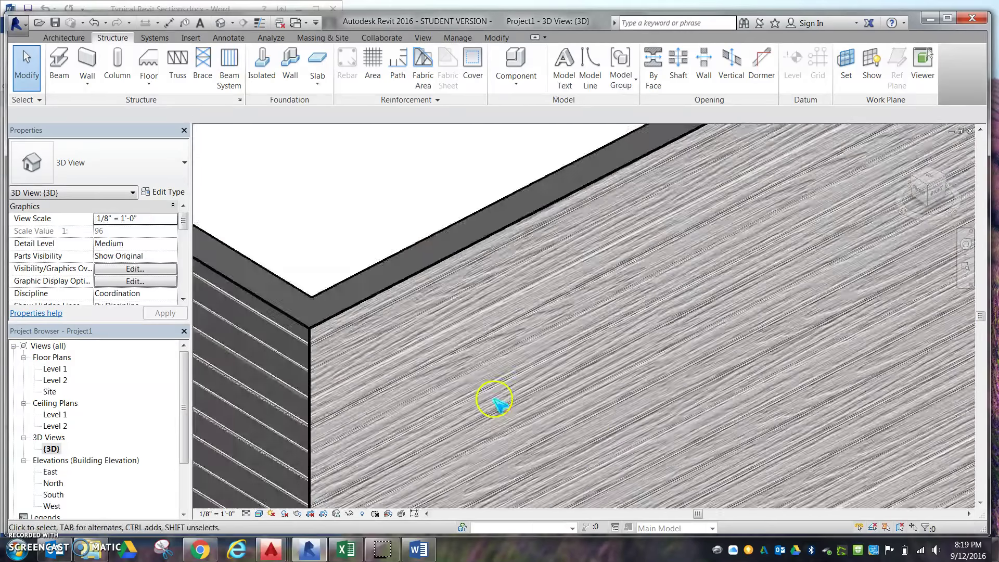
scroll(494, 403, down, 3)
mouse_move(491, 412)
shift+middle_down()
mouse_move(491, 429)
mouse_move(502, 401)
shift+middle_up()
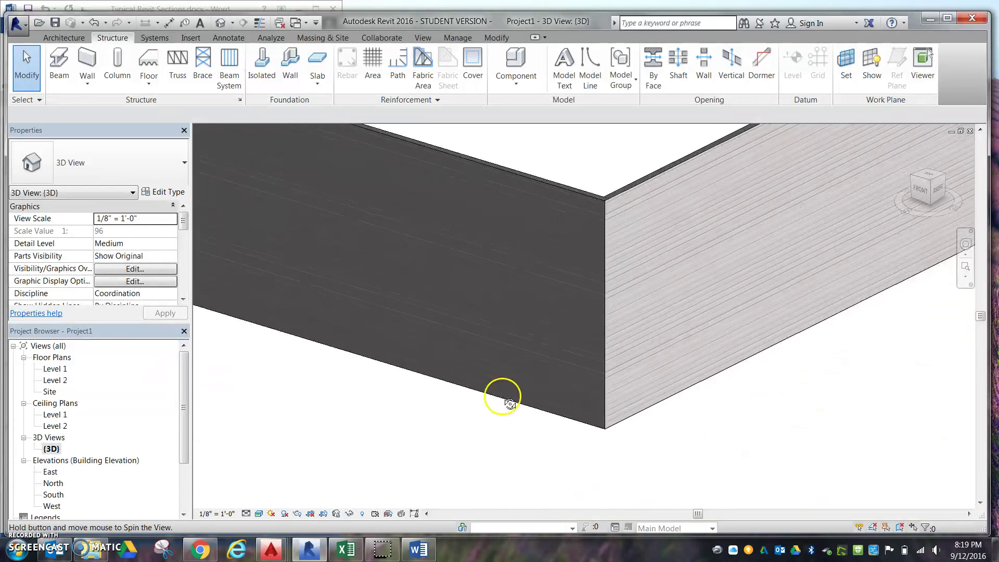
click(246, 513)
click(255, 501)
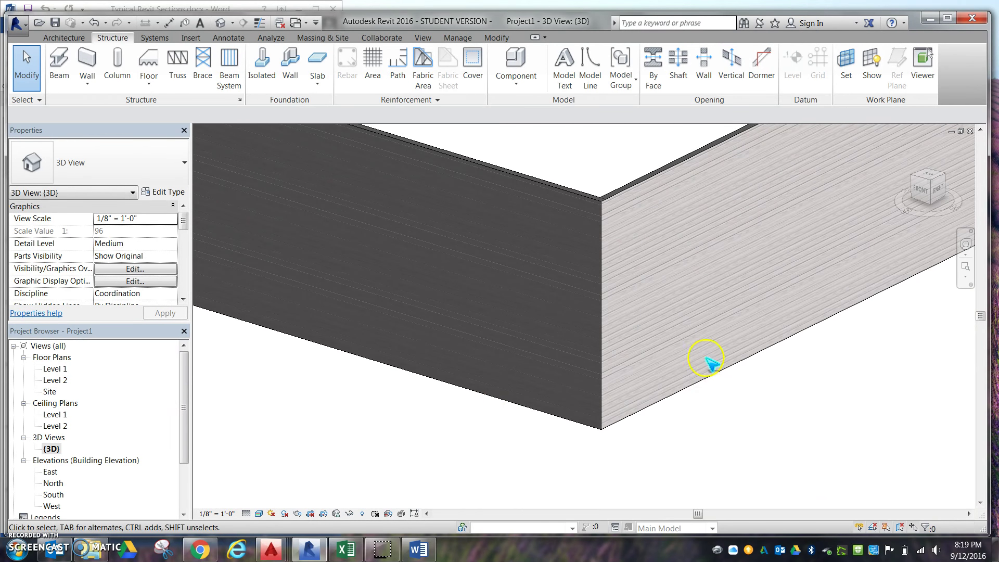
- Orbit to view the whole walled enclosure, then bring up the Word wall-section notes
scroll(606, 434, up, 2)
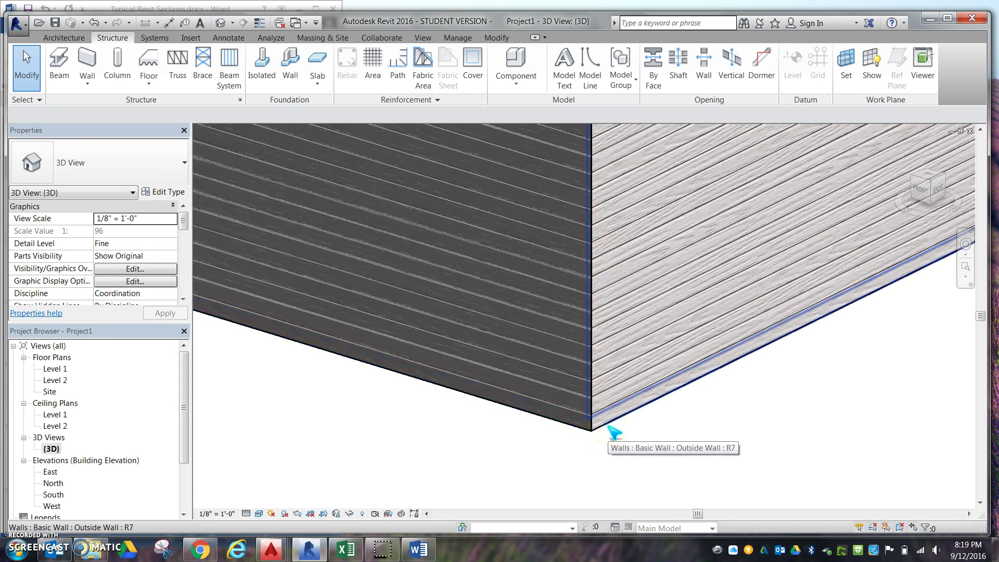
scroll(613, 432, down, 3)
shift+middle_drag(613, 431, 769, 303)
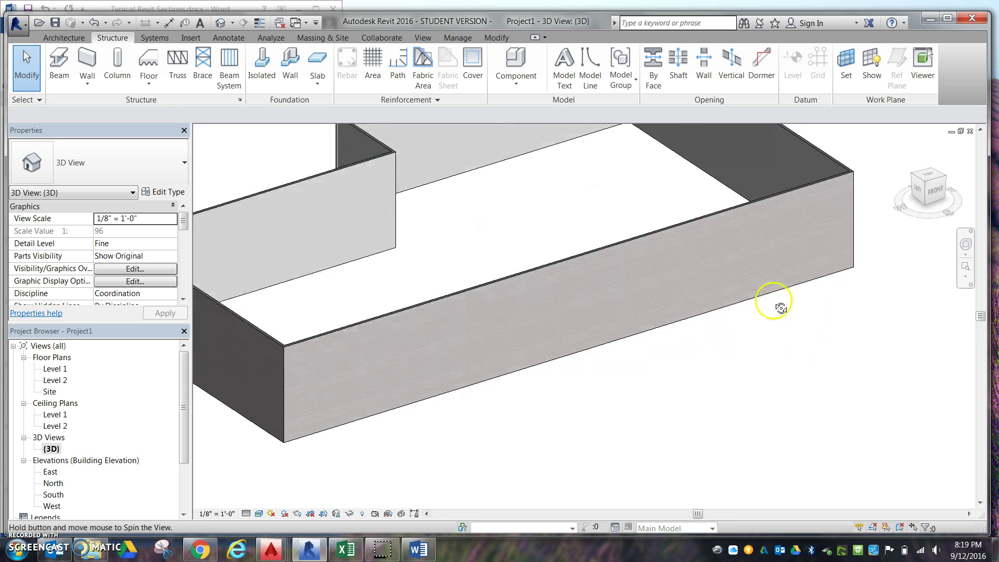
scroll(323, 180, down, 2)
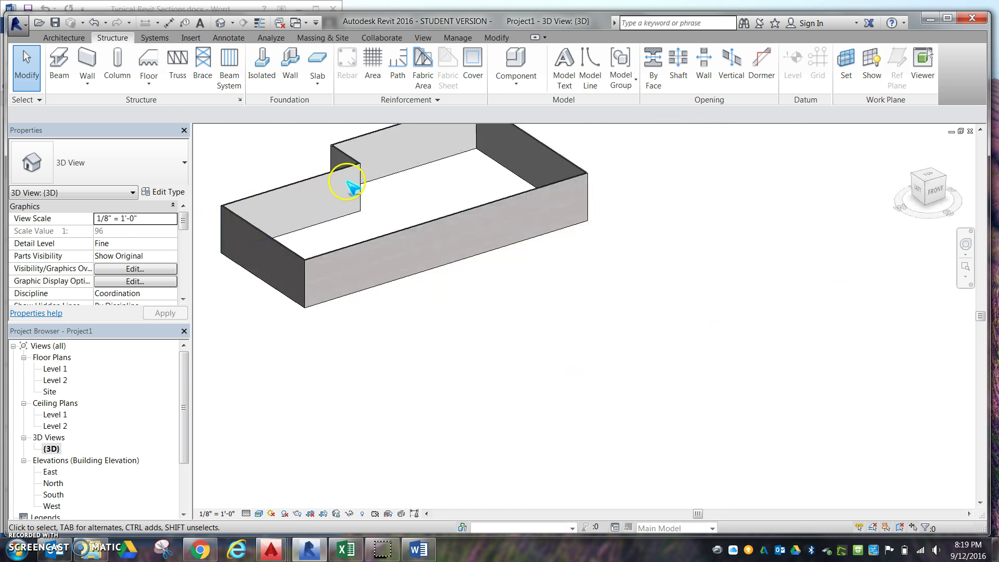
scroll(353, 186, up, 5)
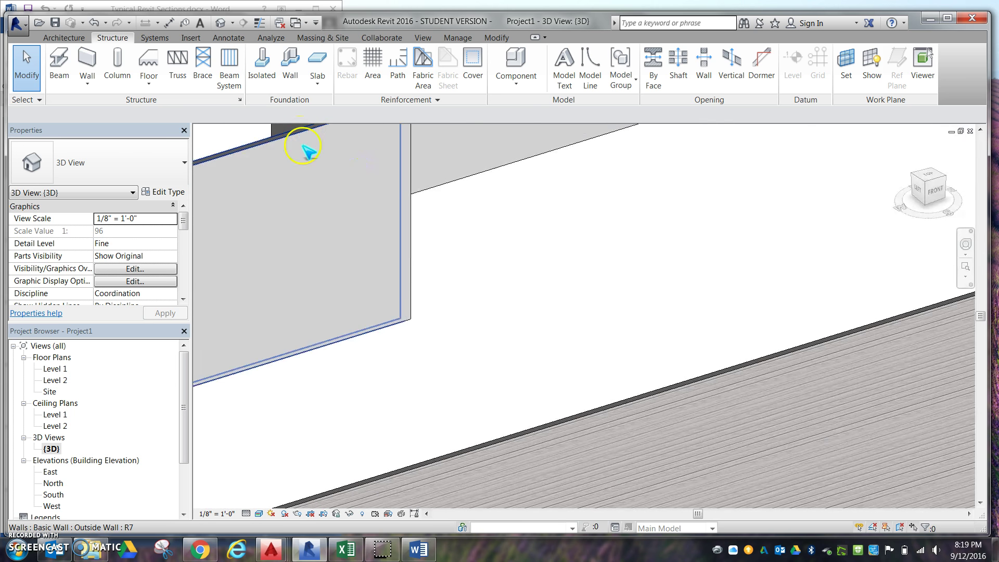
scroll(459, 329, down, 5)
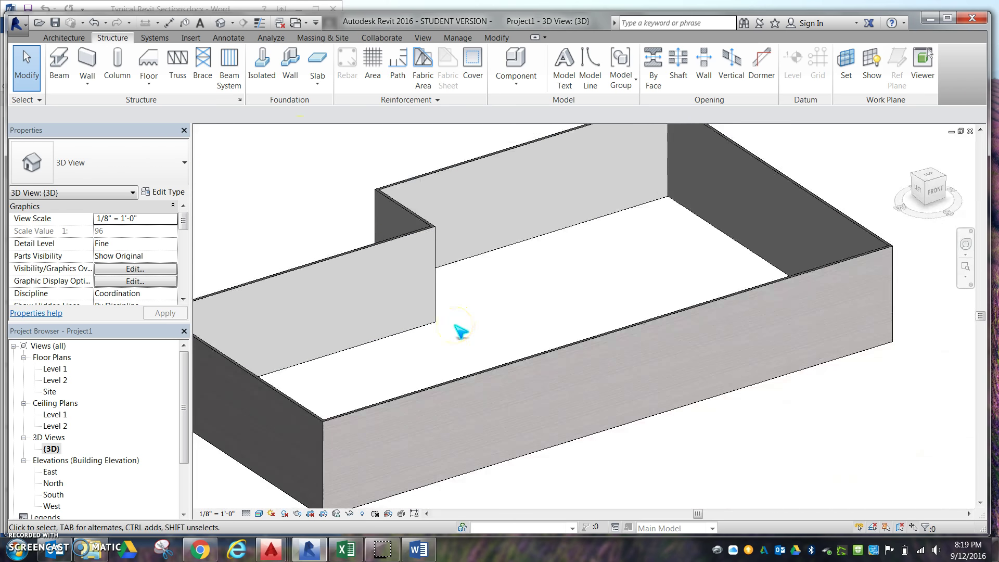
scroll(461, 331, down, 1)
click(418, 550)
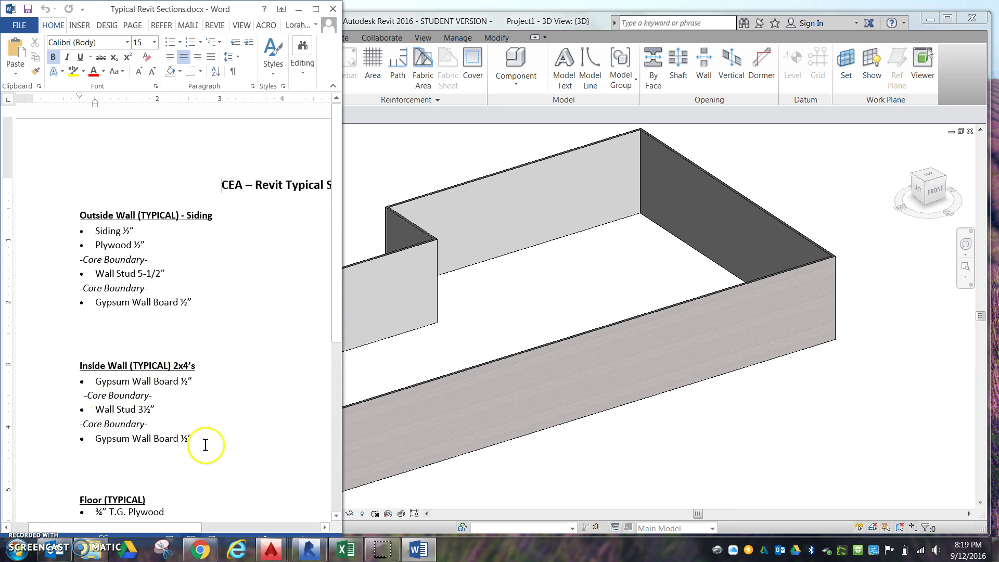
- Return from the Word notes to the Revit 3D model
click(567, 491)
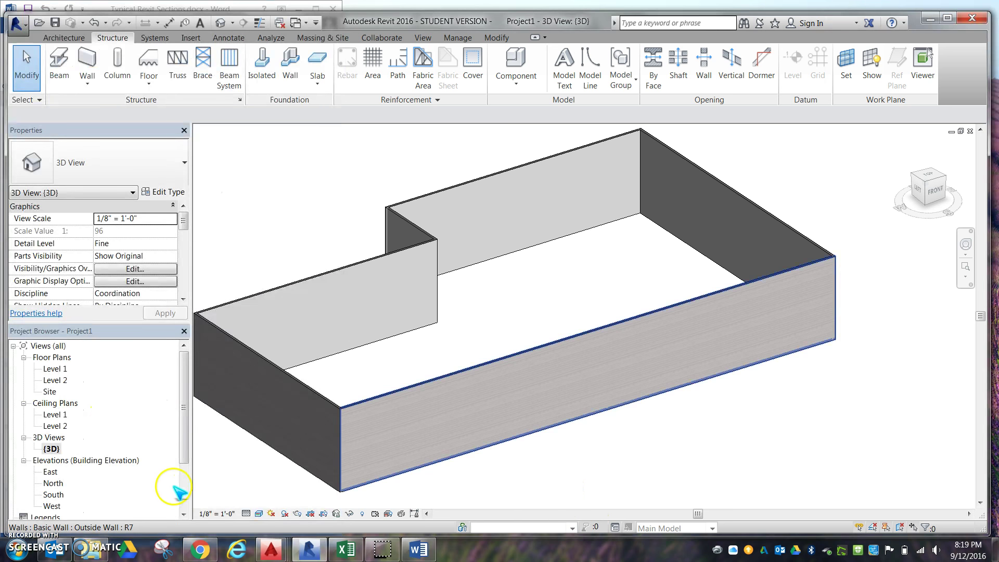